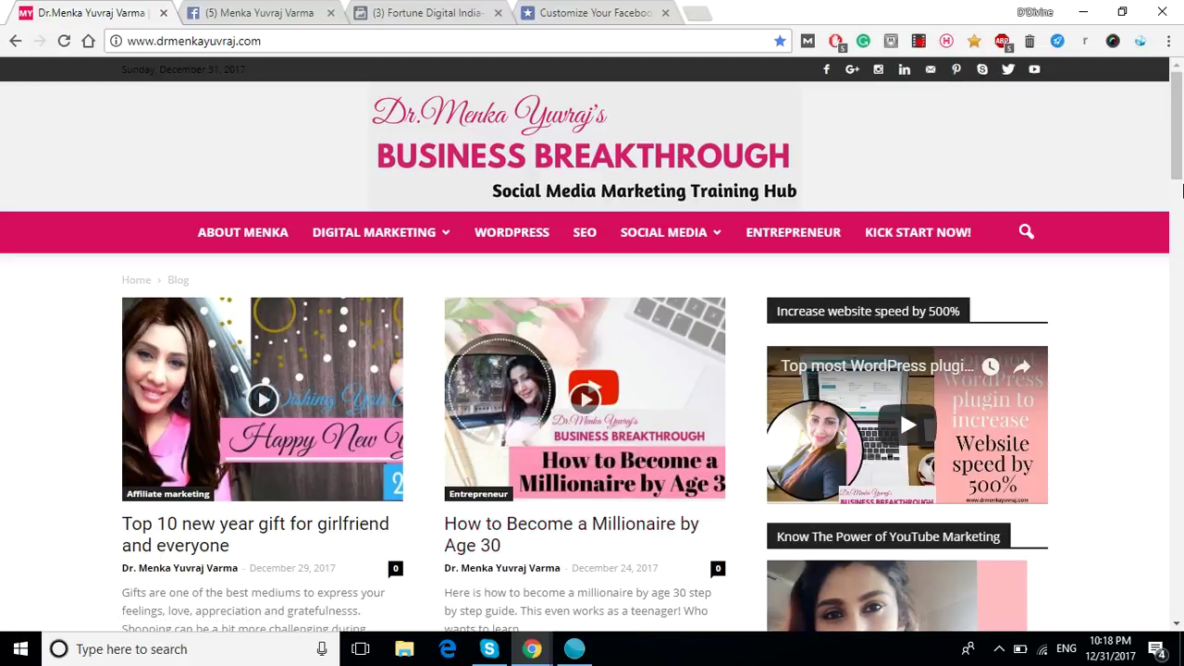
Step: Scroll through the drmenkayuvraj.com blog, then bring up the '(3) Fortune Digital India' Facebook tab
drag(1179, 97, 1179, 368)
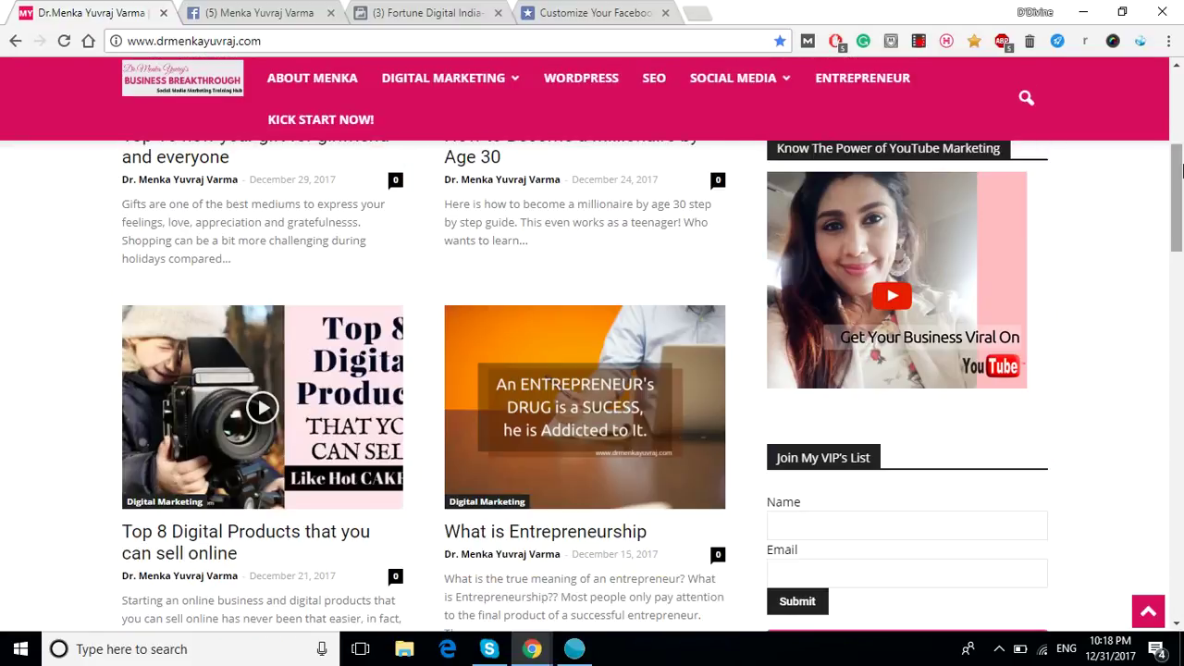
drag(1179, 368, 1179, 83)
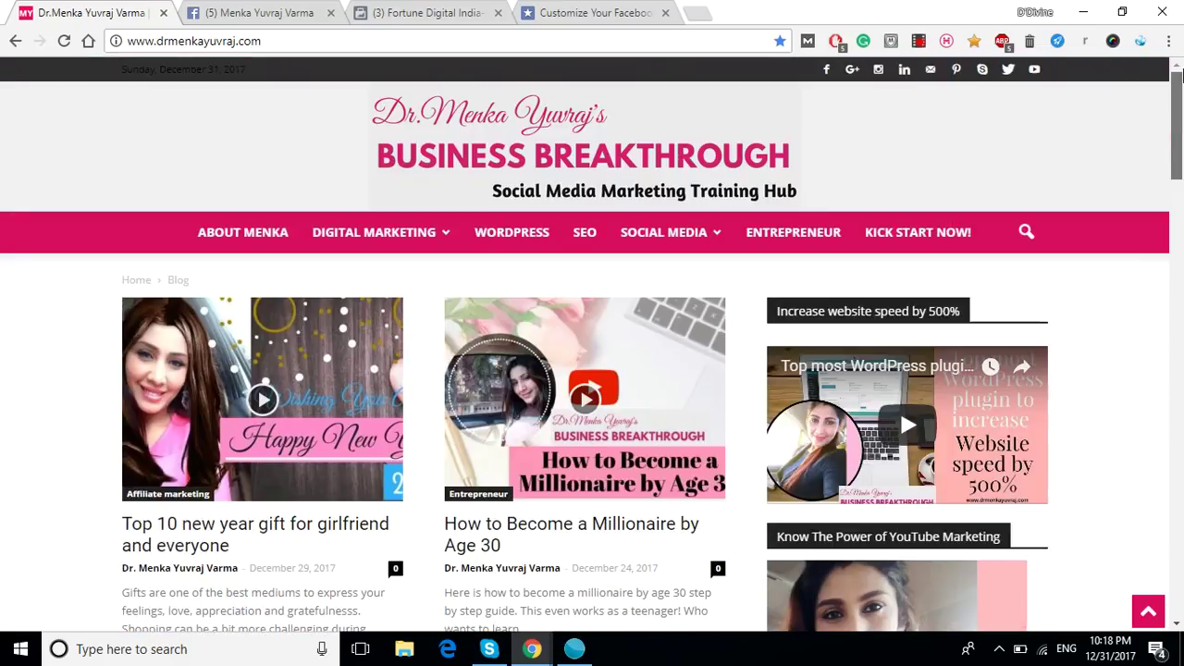
click(425, 12)
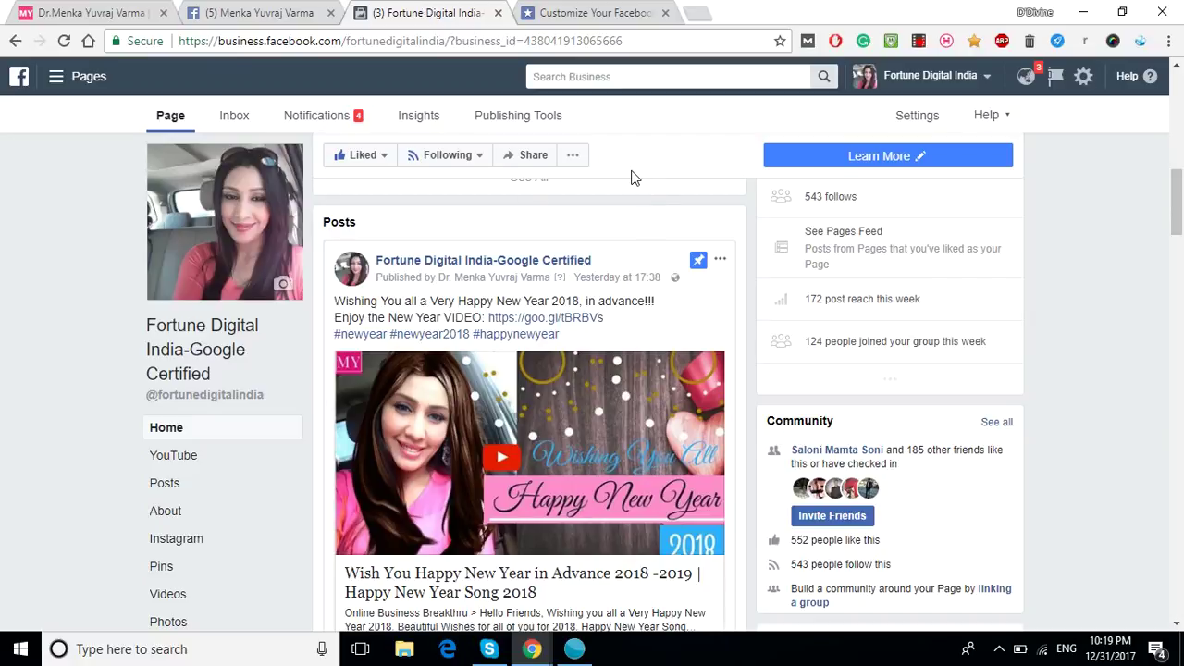
drag(1178, 218, 1177, 350)
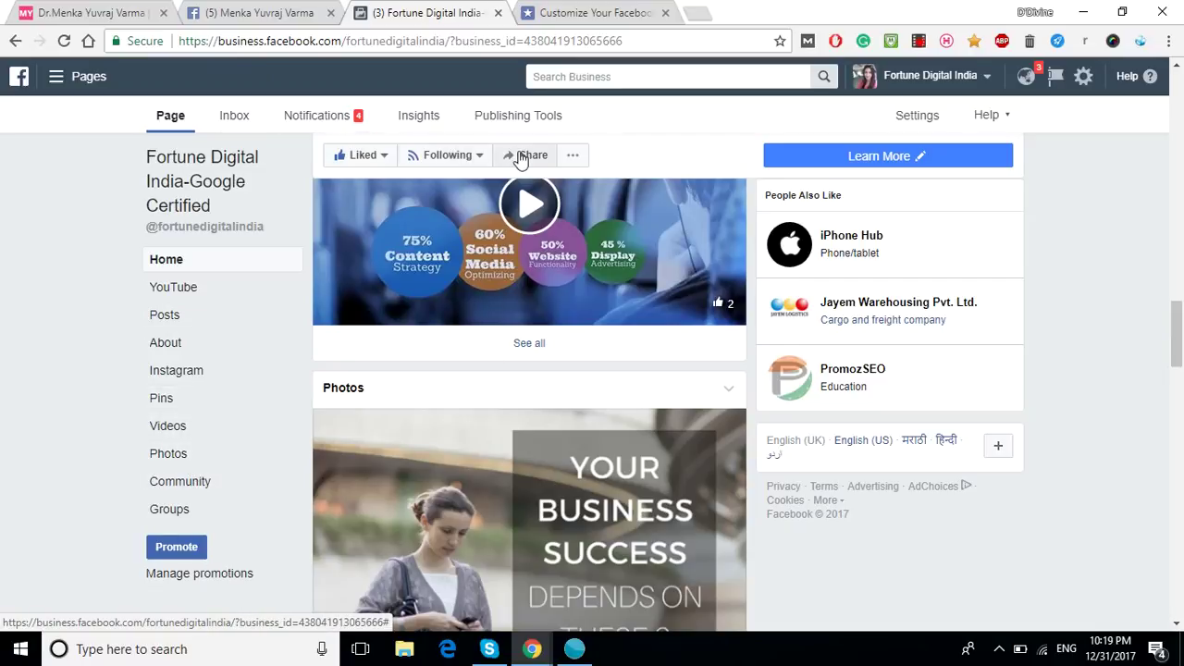
drag(1178, 360, 1178, 115)
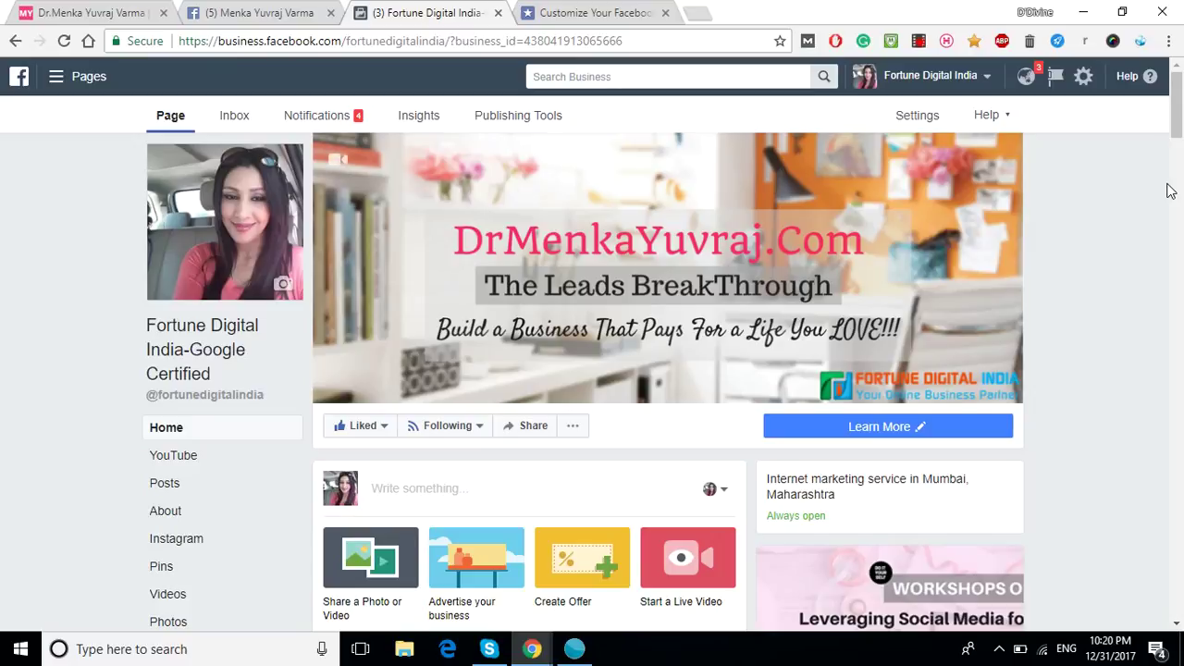
Step: Scroll the Fortune Digital India page past its cover to the pinned New Year video post
mouse_move(1178, 131)
mouse_down()
mouse_move(1177, 214)
mouse_move(1178, 181)
mouse_up()
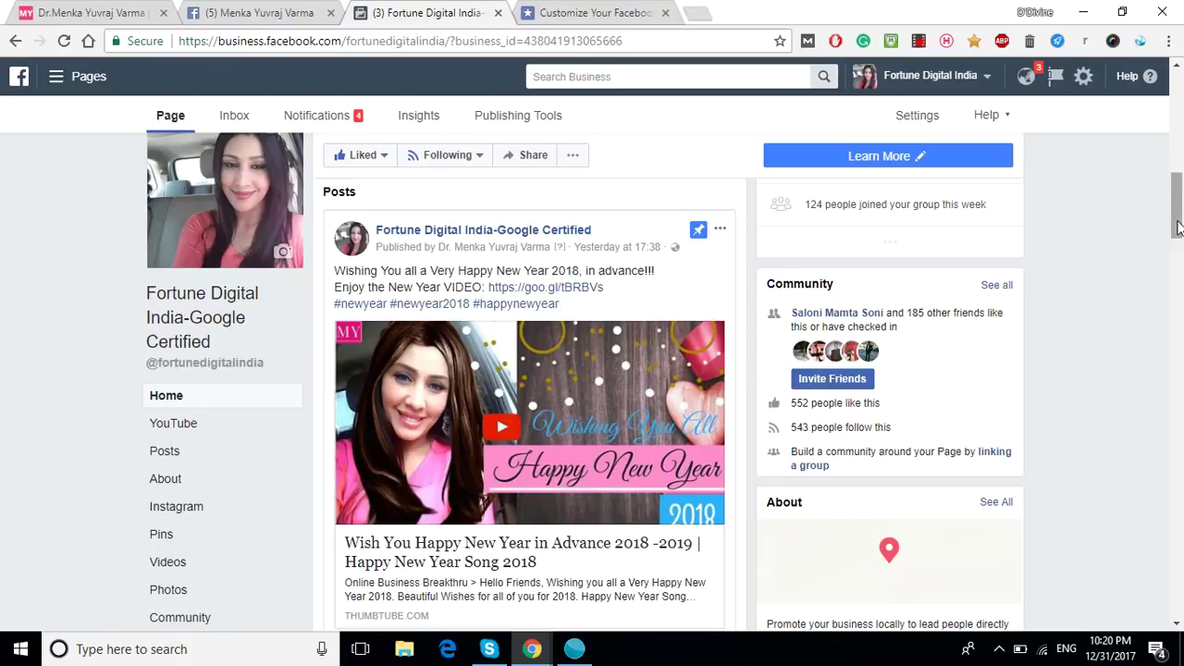
mouse_move(1179, 236)
mouse_down()
mouse_move(1178, 271)
mouse_move(1178, 243)
mouse_up()
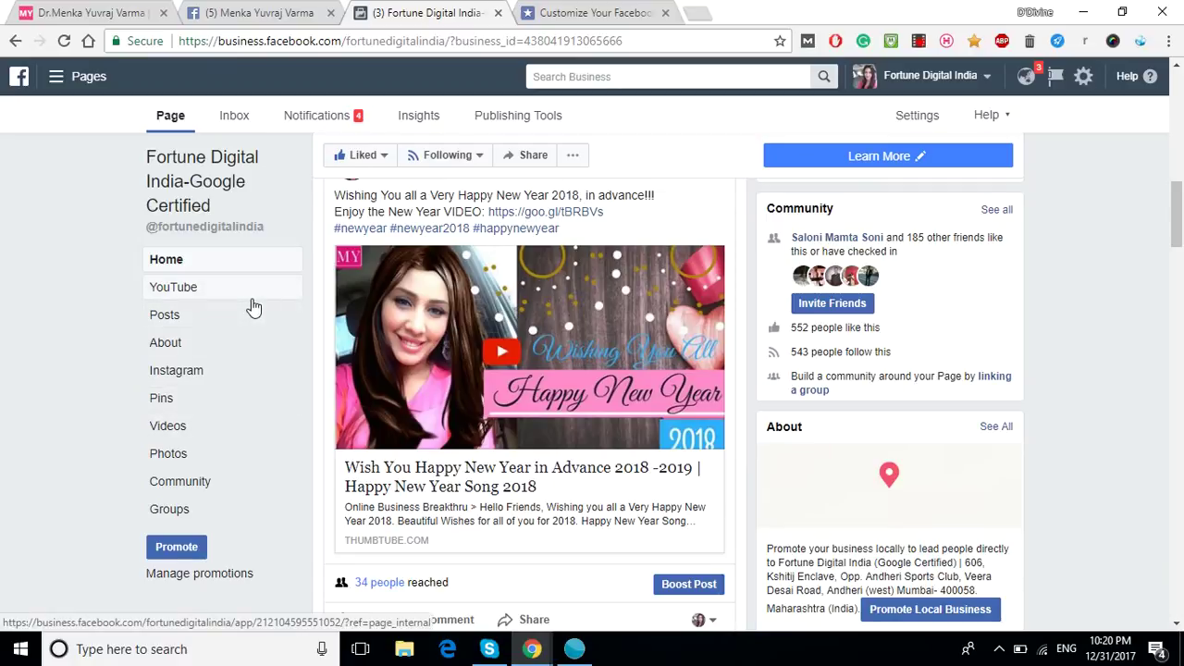
Step: Scroll through the Menka Yuvraj Varma timeline, then go back to the drmenkayuvraj.com blog
click(268, 11)
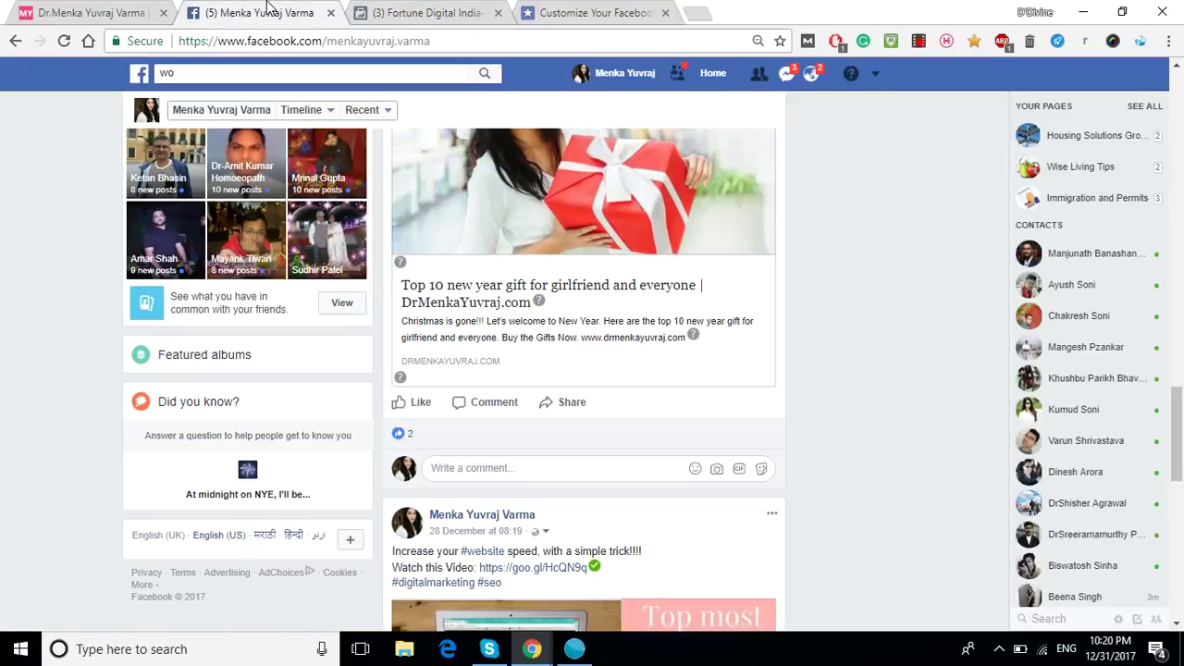
mouse_move(1177, 435)
mouse_down()
mouse_move(1181, 160)
mouse_move(1180, 388)
mouse_up()
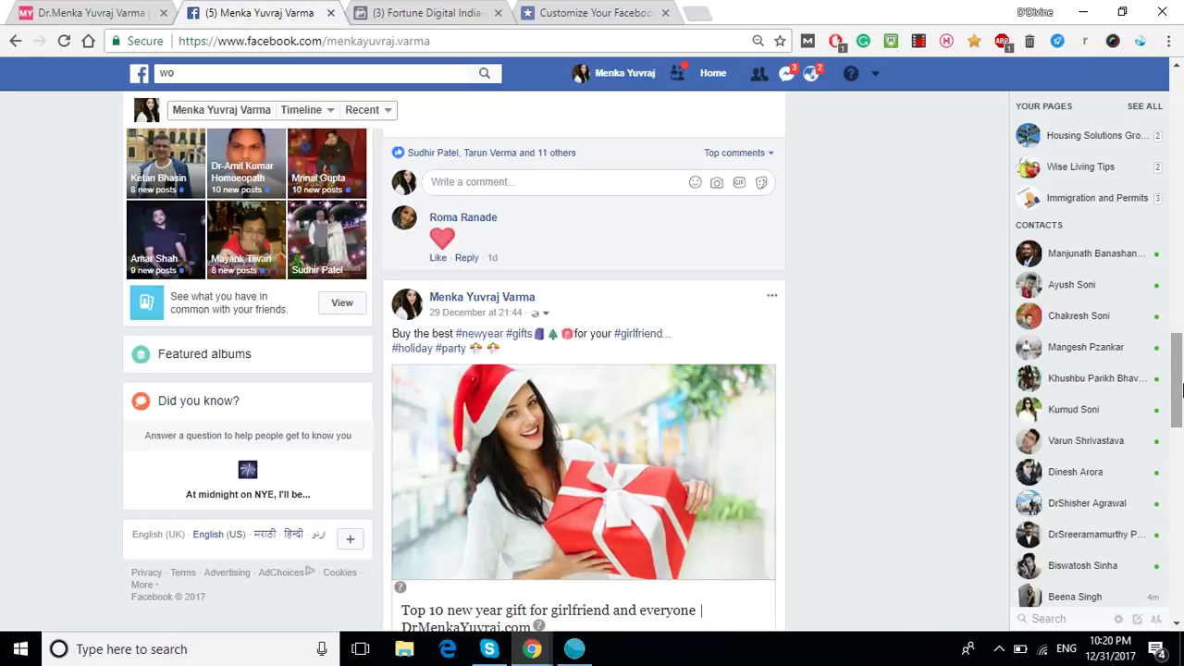
mouse_move(1181, 388)
mouse_down()
mouse_move(1181, 458)
mouse_move(1182, 148)
mouse_up()
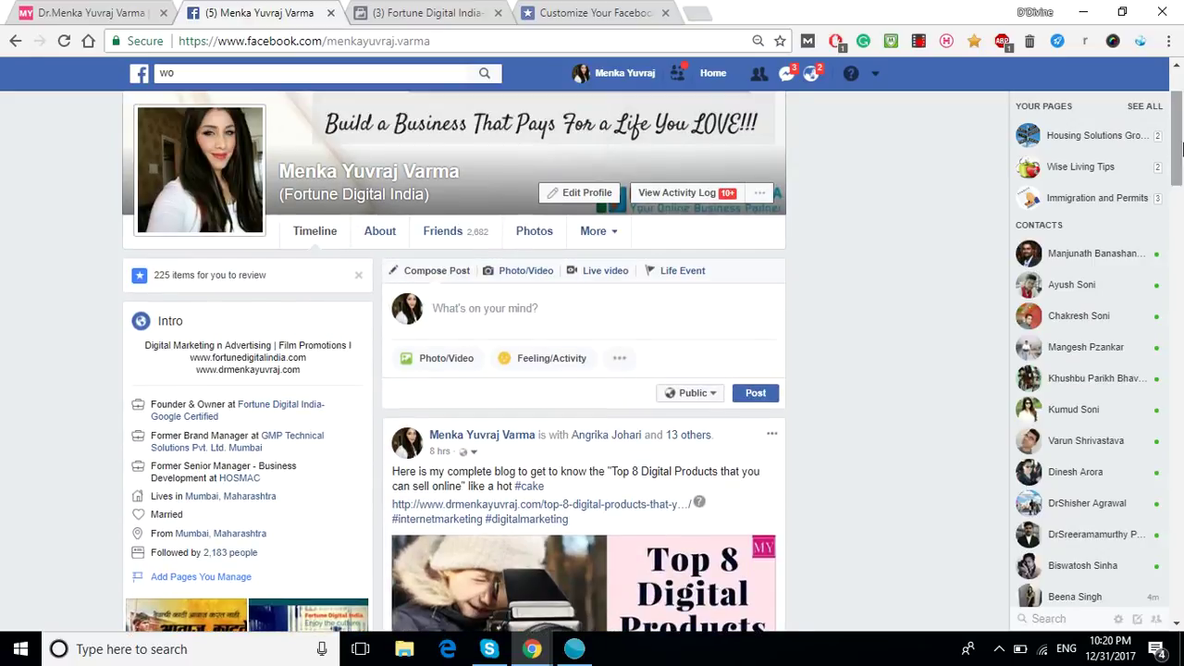
click(139, 13)
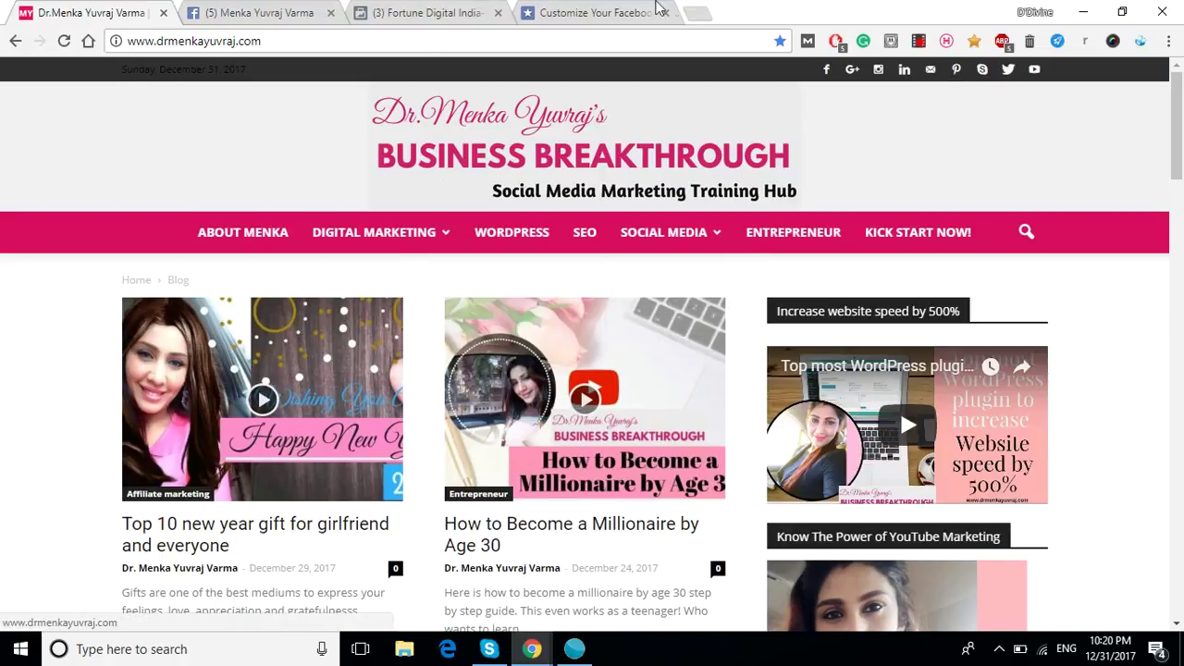
click(583, 8)
Step: On the fbapp.us 'Customize Your Facebook Page' site, scroll down to the YouTube, Instagram and Twitter app grid
click(414, 11)
click(588, 8)
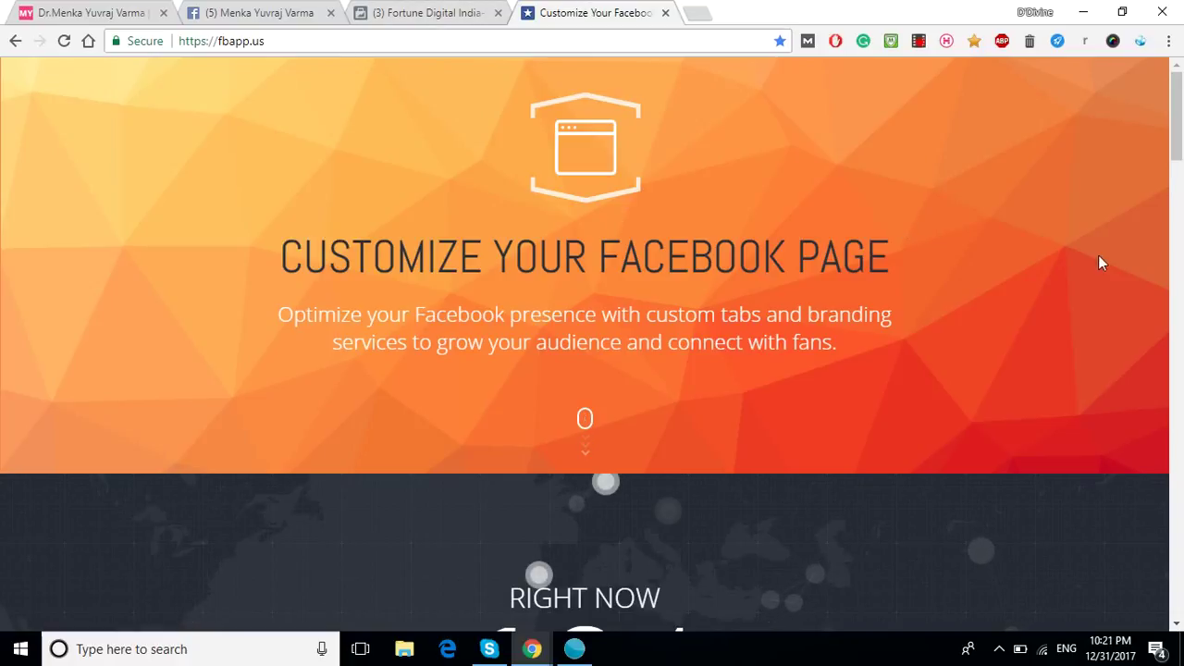
scroll(1180, 203, down, 1)
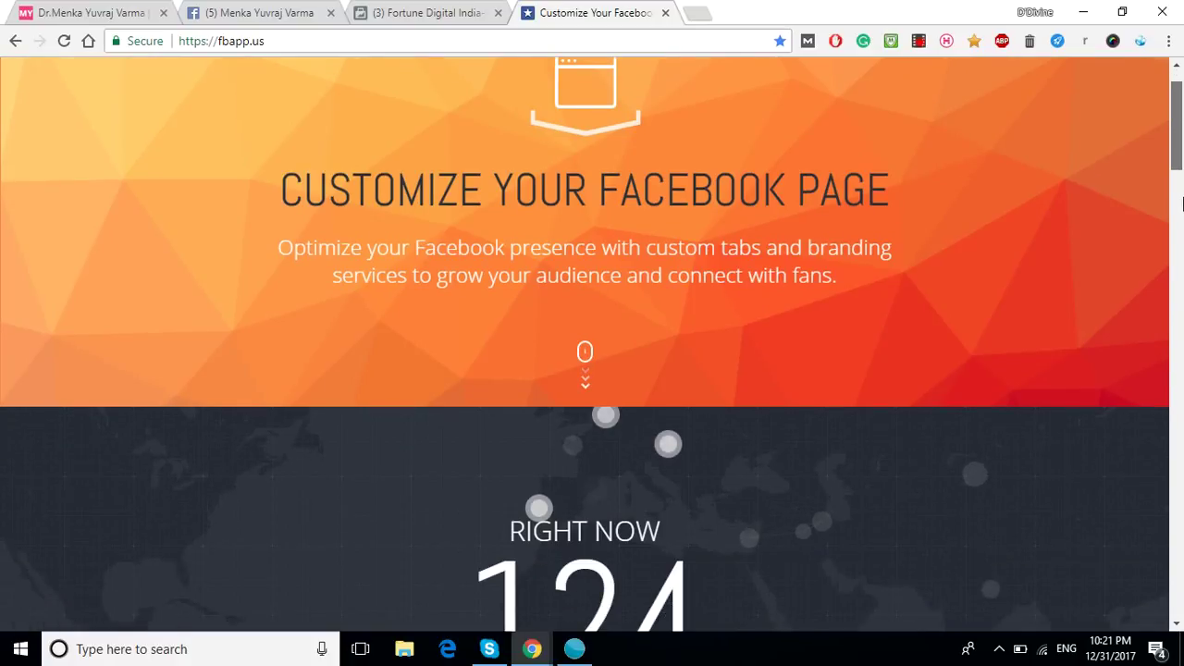
scroll(1180, 204, down, 4)
scroll(1180, 231, down, 1)
scroll(1180, 278, down, 4)
scroll(1180, 312, down, 1)
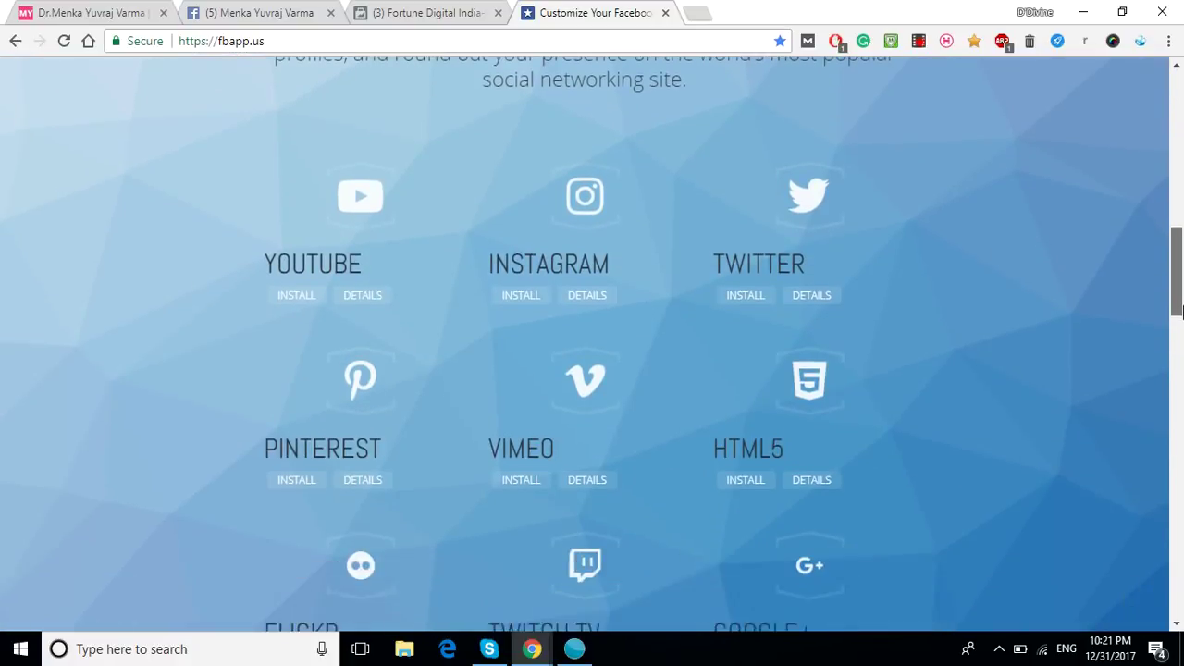
scroll(1180, 313, down, 1)
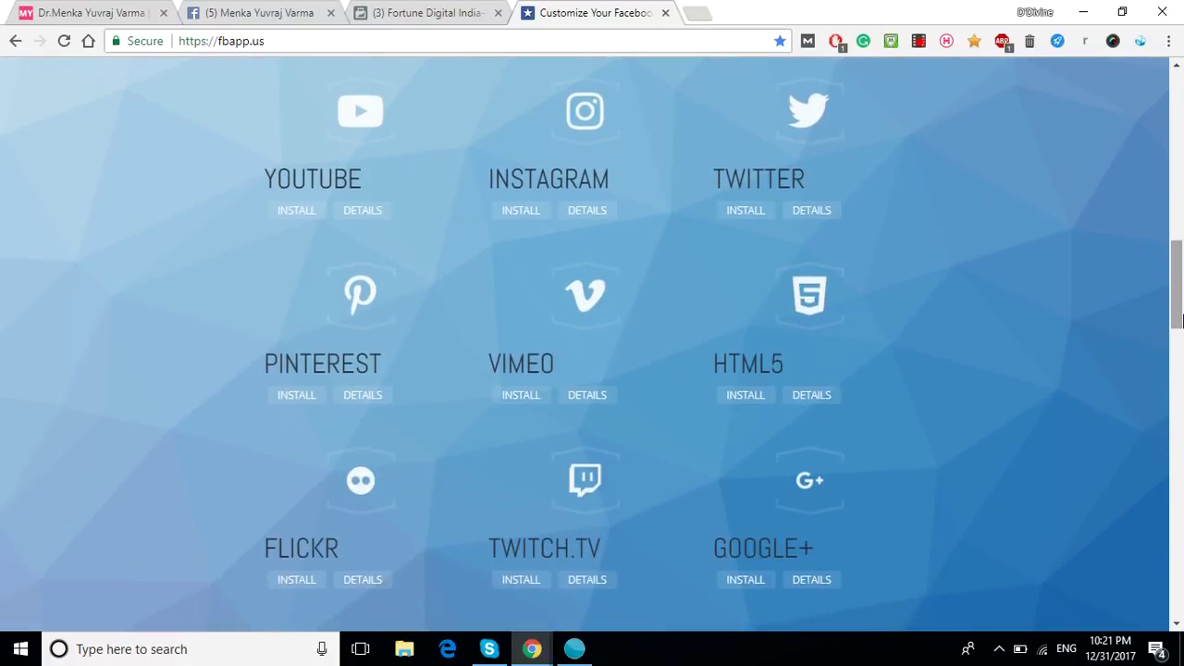
Step: Compare the Fortune Digital India page's existing tabs against the fbapp.us app list
click(408, 11)
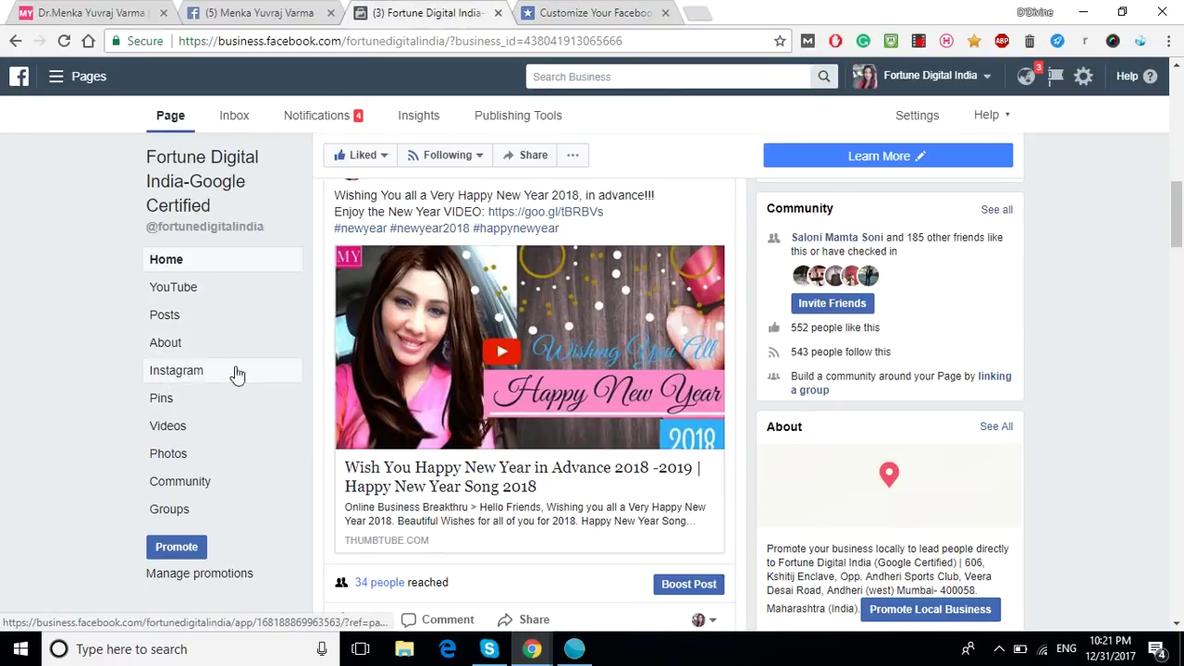
click(596, 13)
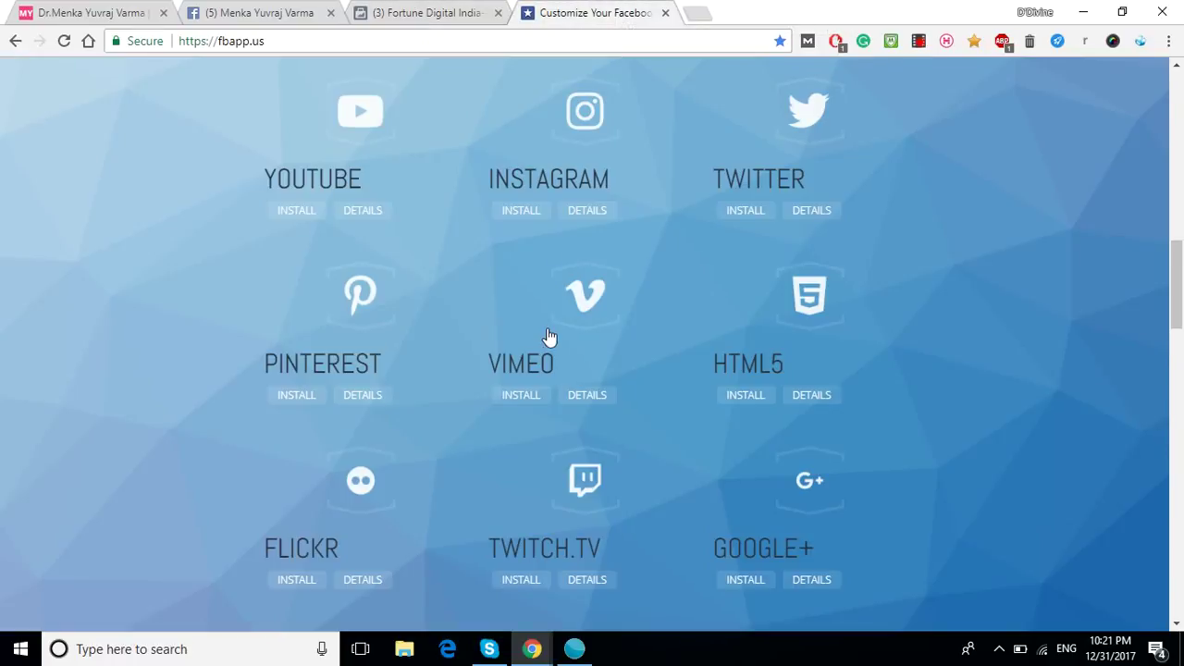
click(421, 11)
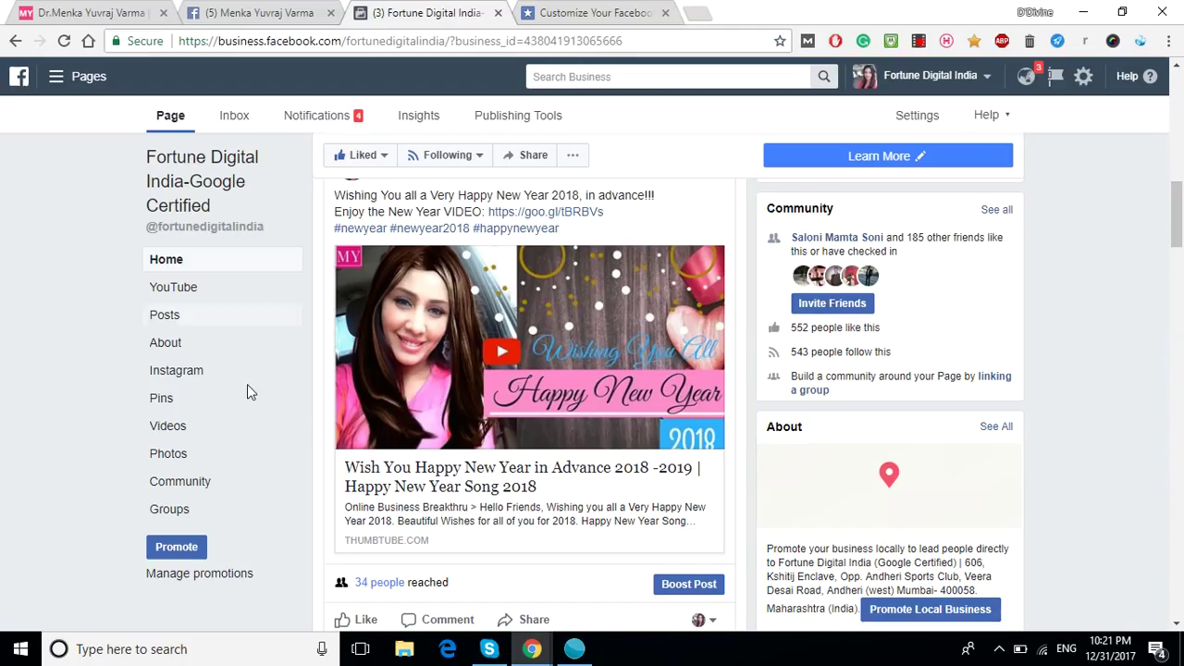
click(643, 12)
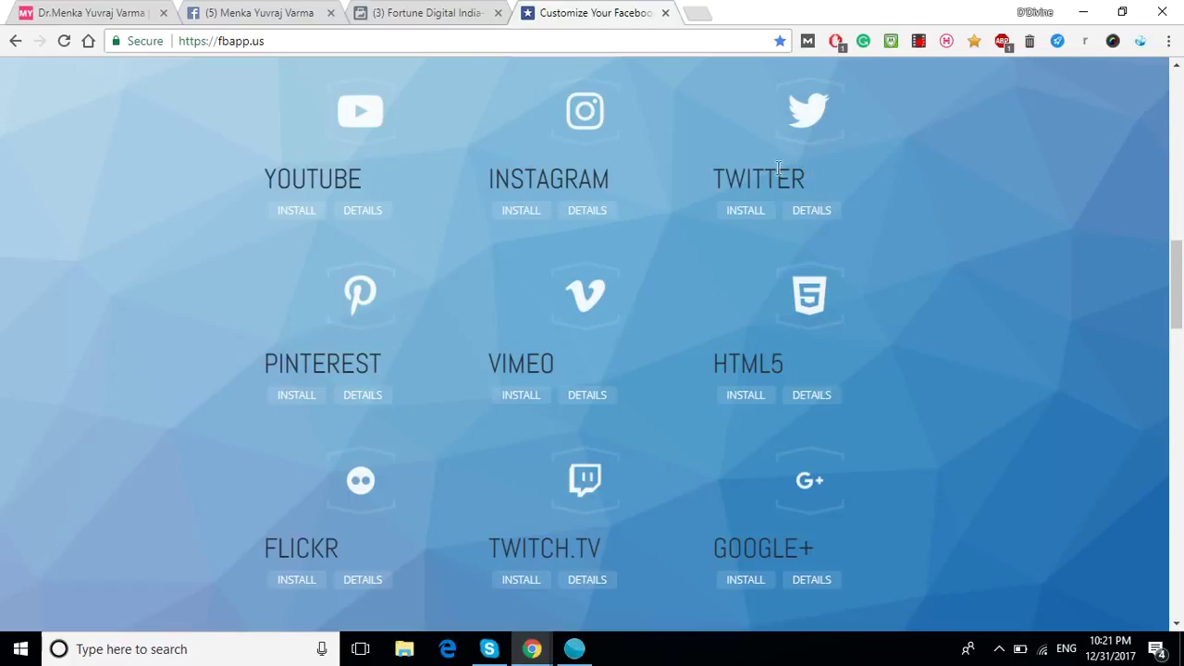
click(452, 11)
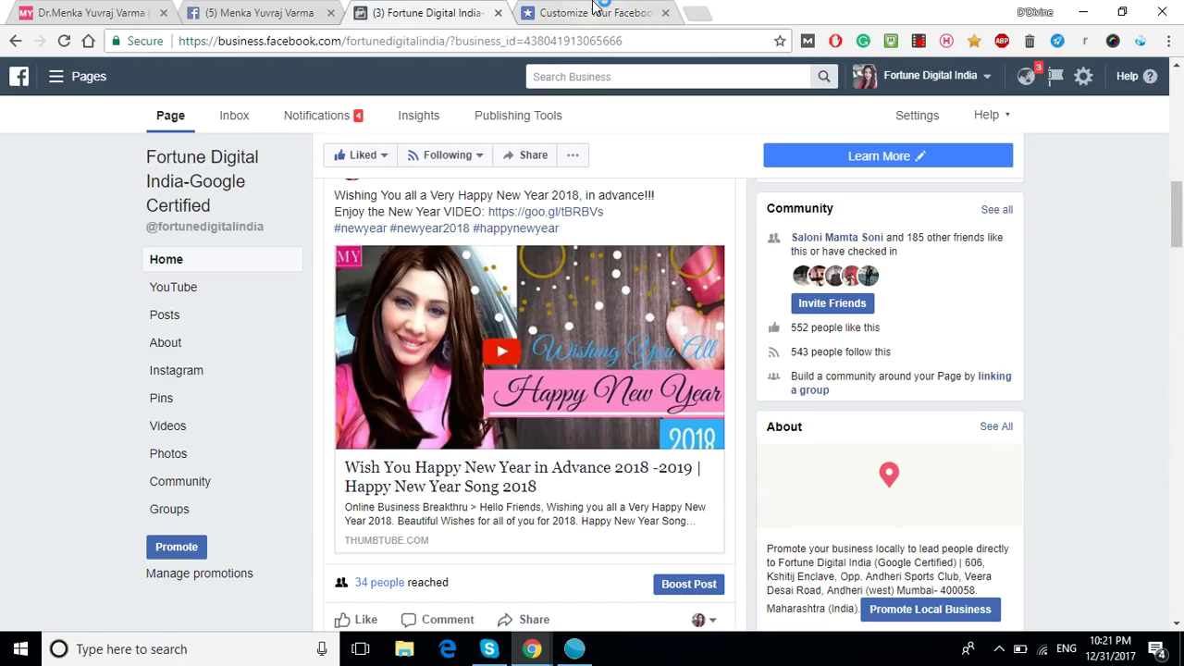
click(594, 12)
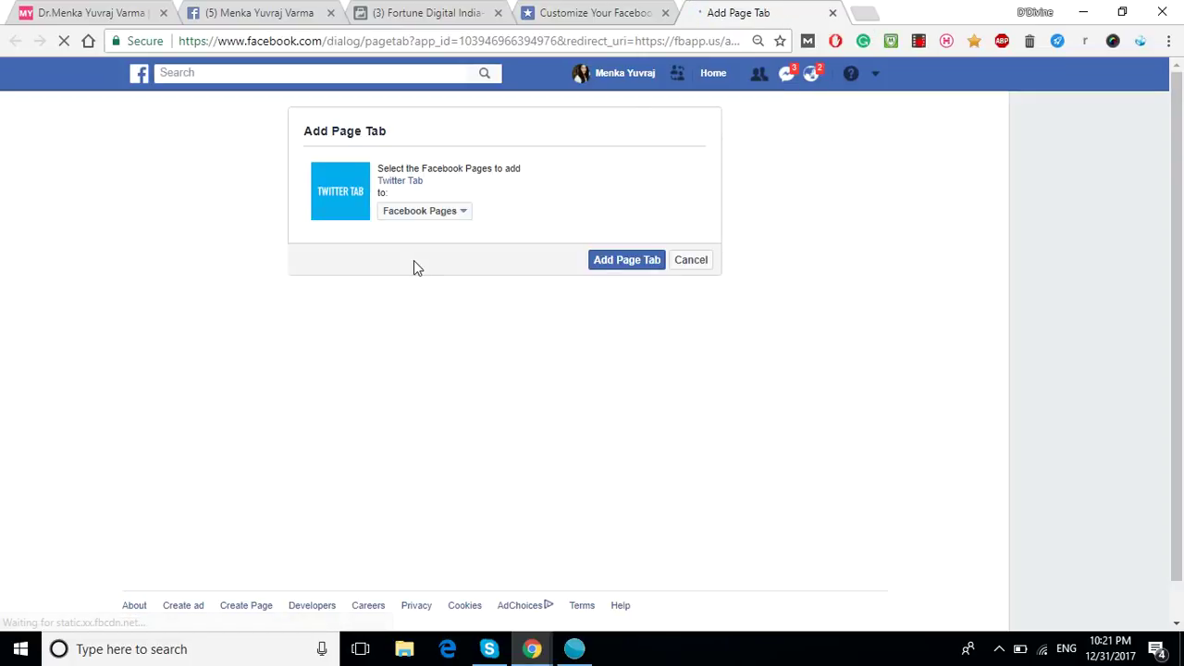
Step: In the Add Page Tab dialog, add Twitter to the Fortune Digital India-Google Certified page
click(443, 210)
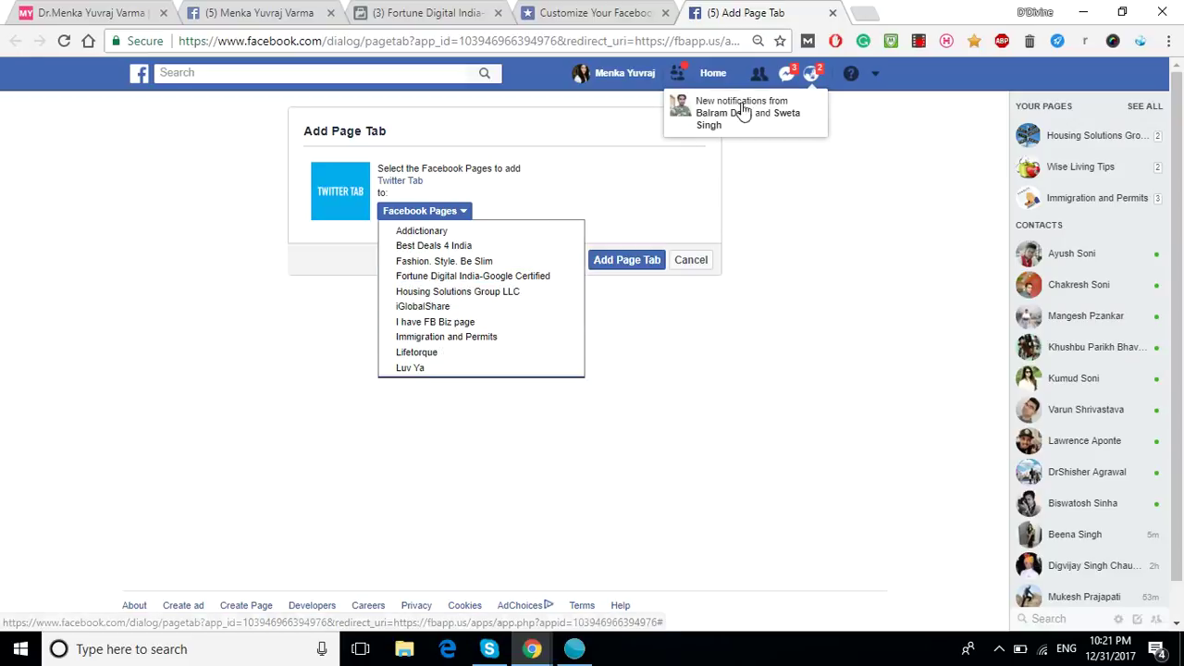
click(640, 16)
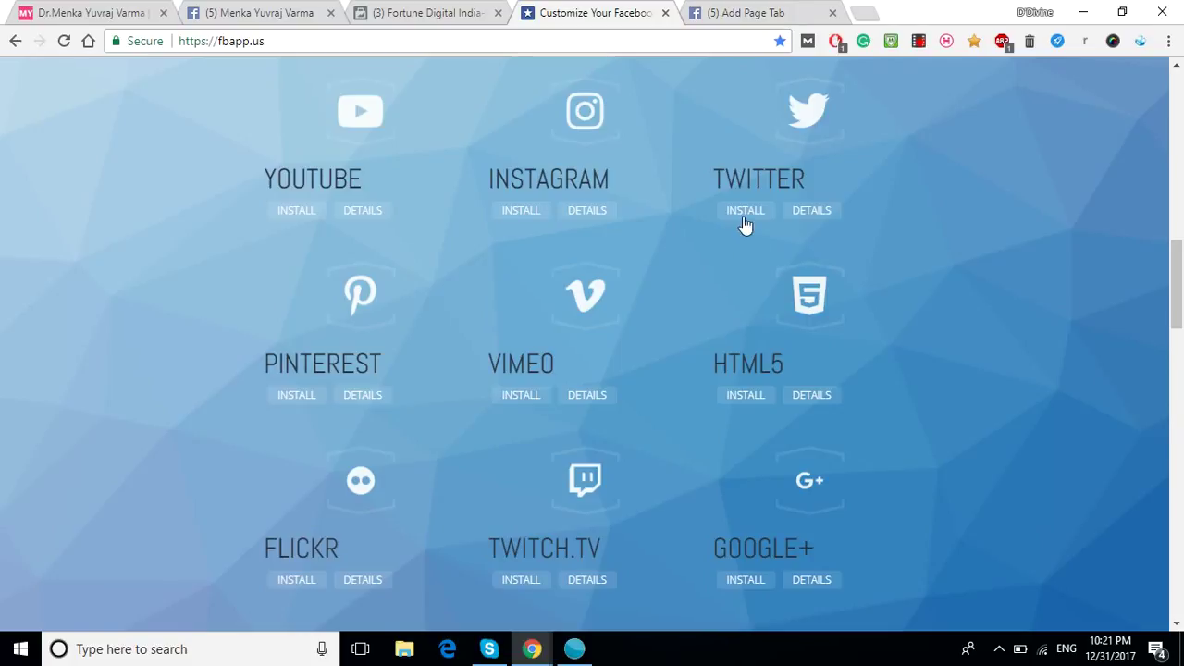
click(761, 11)
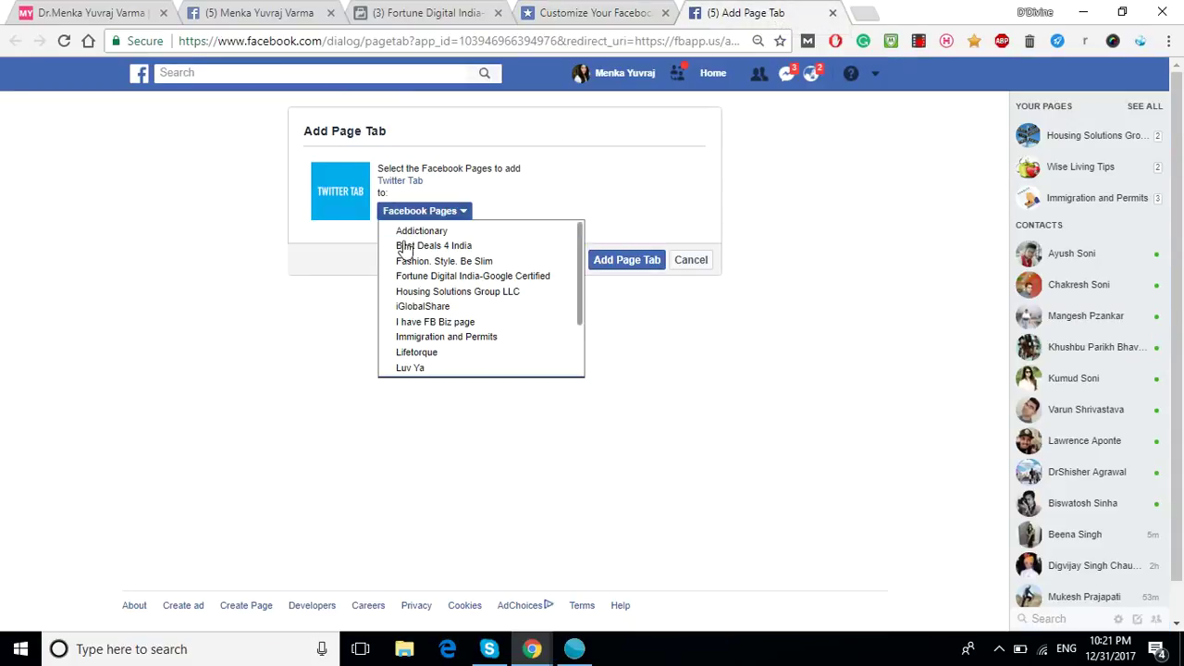
click(260, 386)
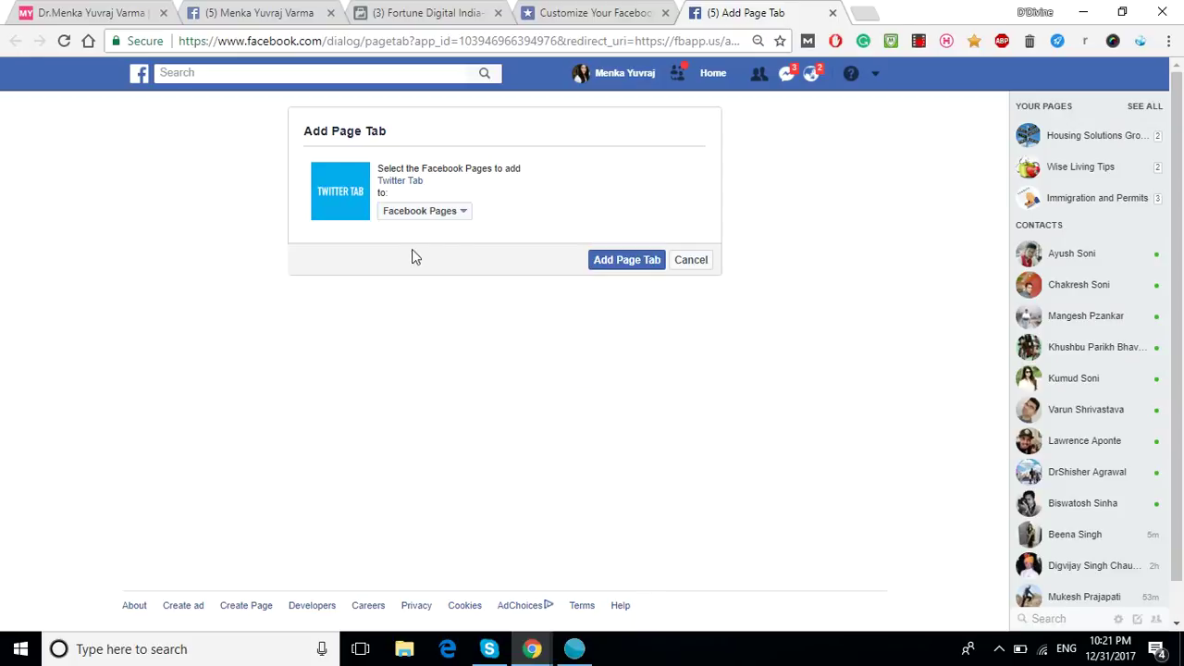
click(468, 221)
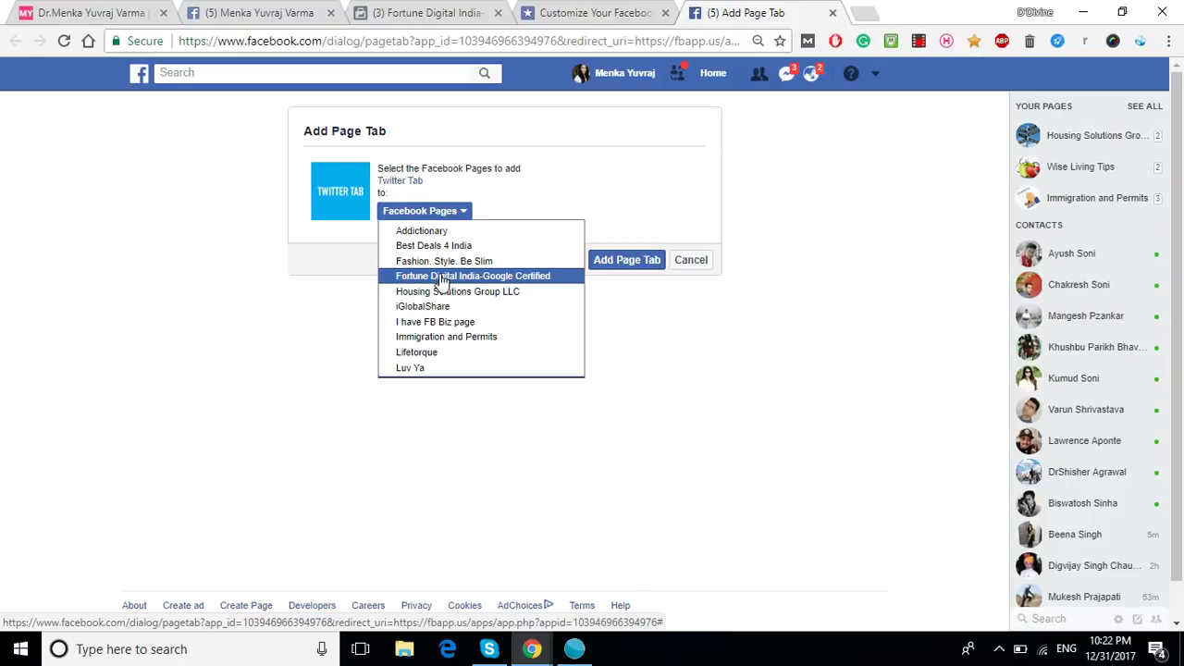
click(442, 277)
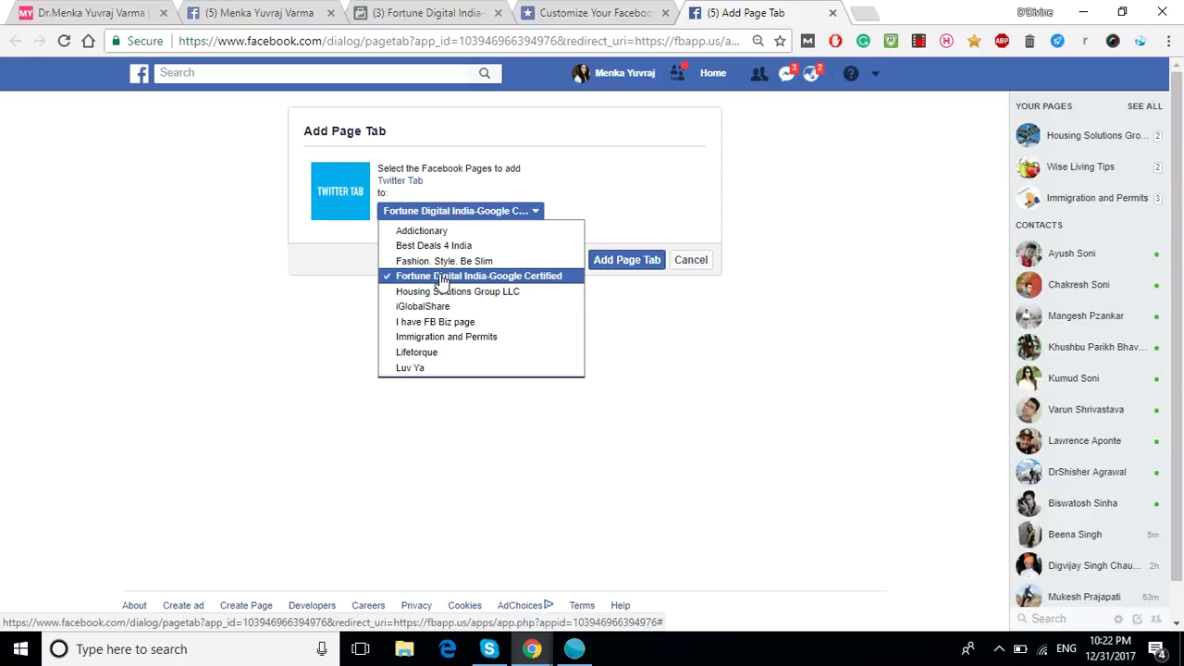
click(618, 262)
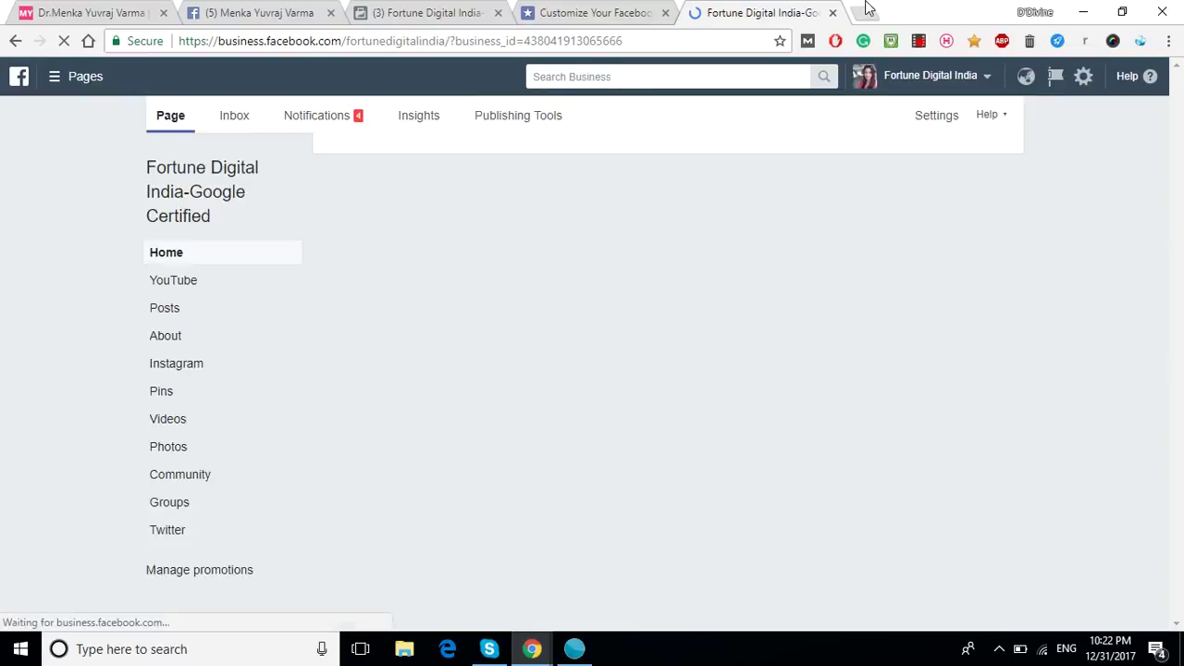
click(869, 16)
text(tw)
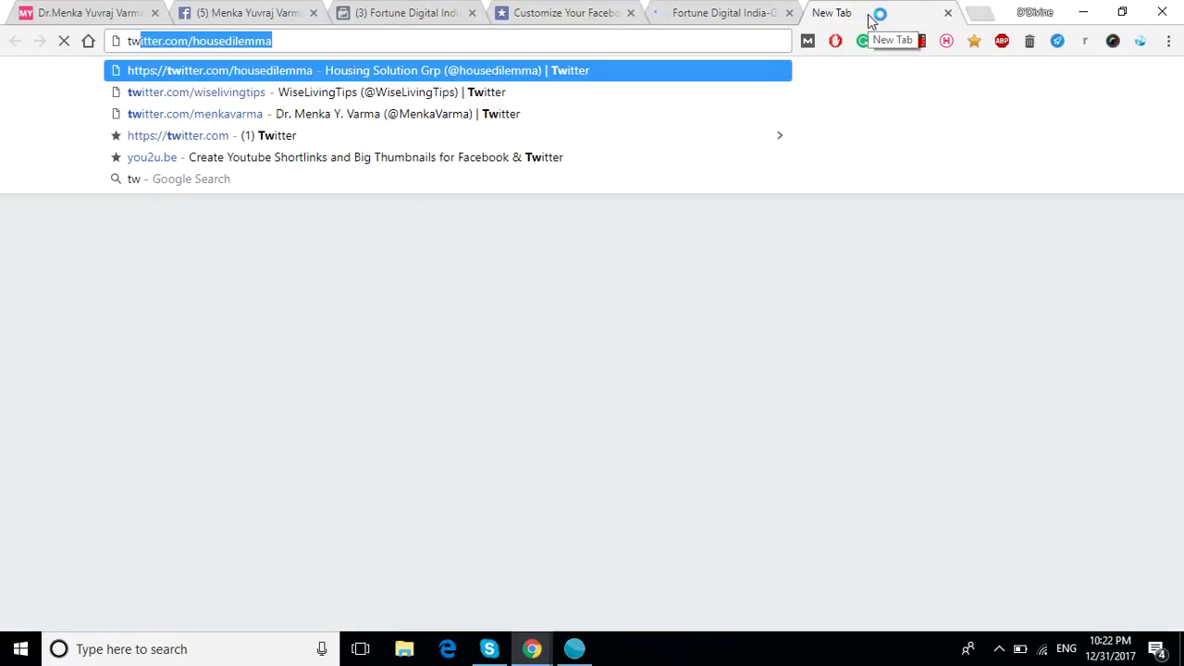
text(i)
key(Down)
key(Down)
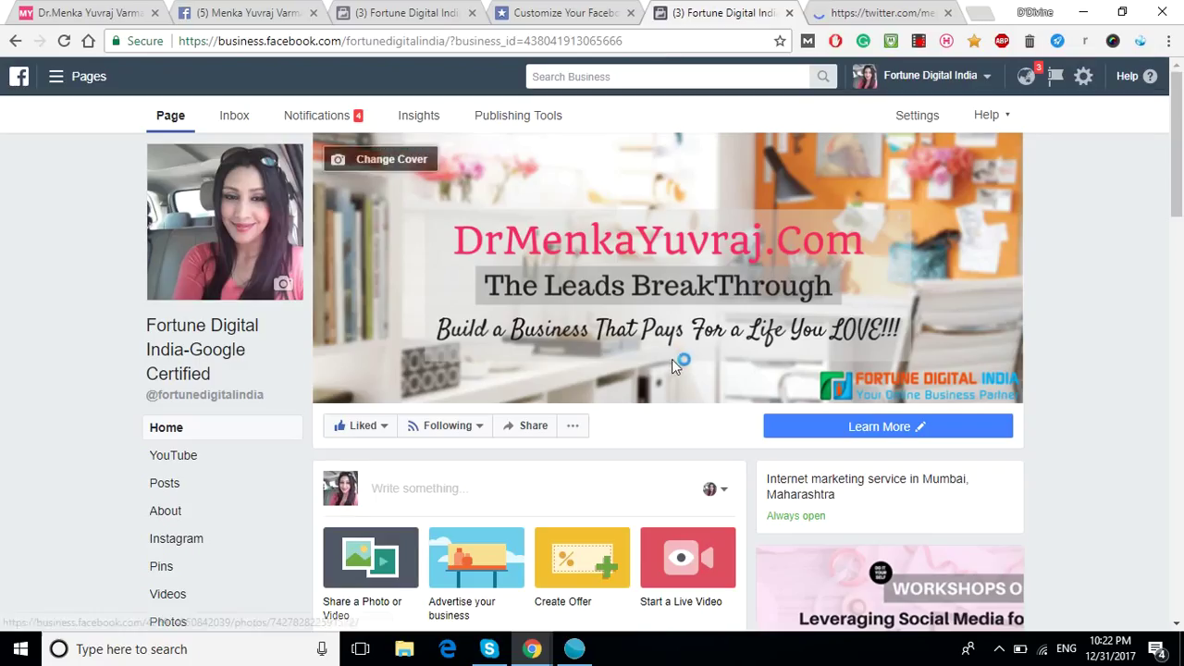
drag(1181, 201, 1181, 304)
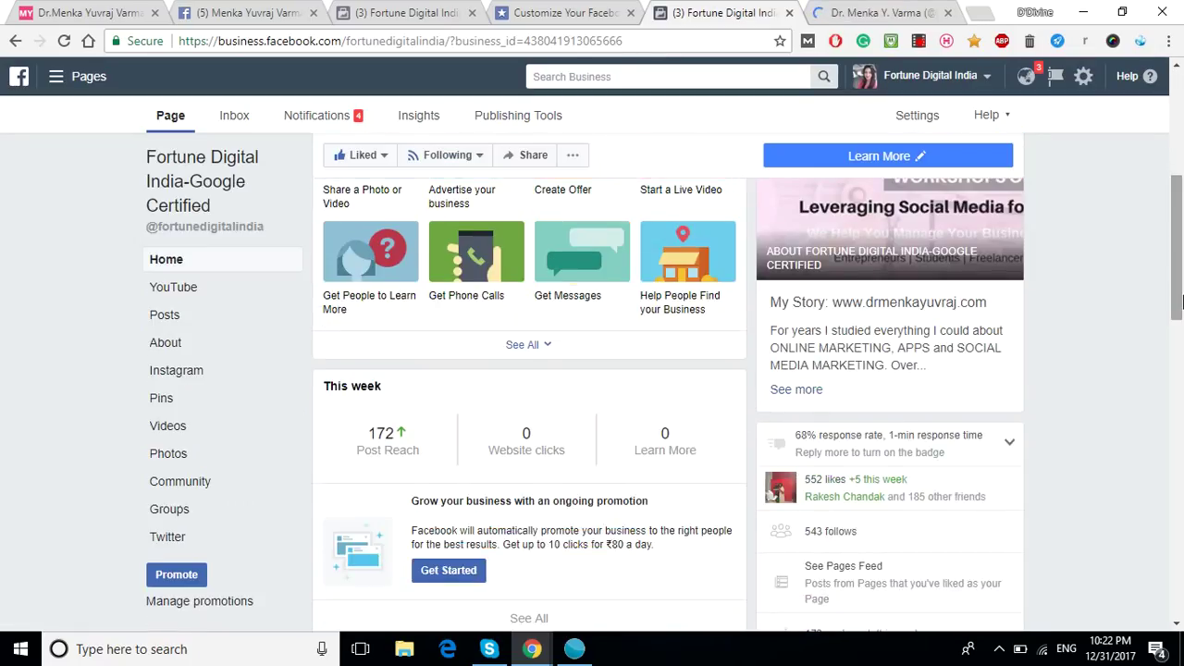
click(165, 537)
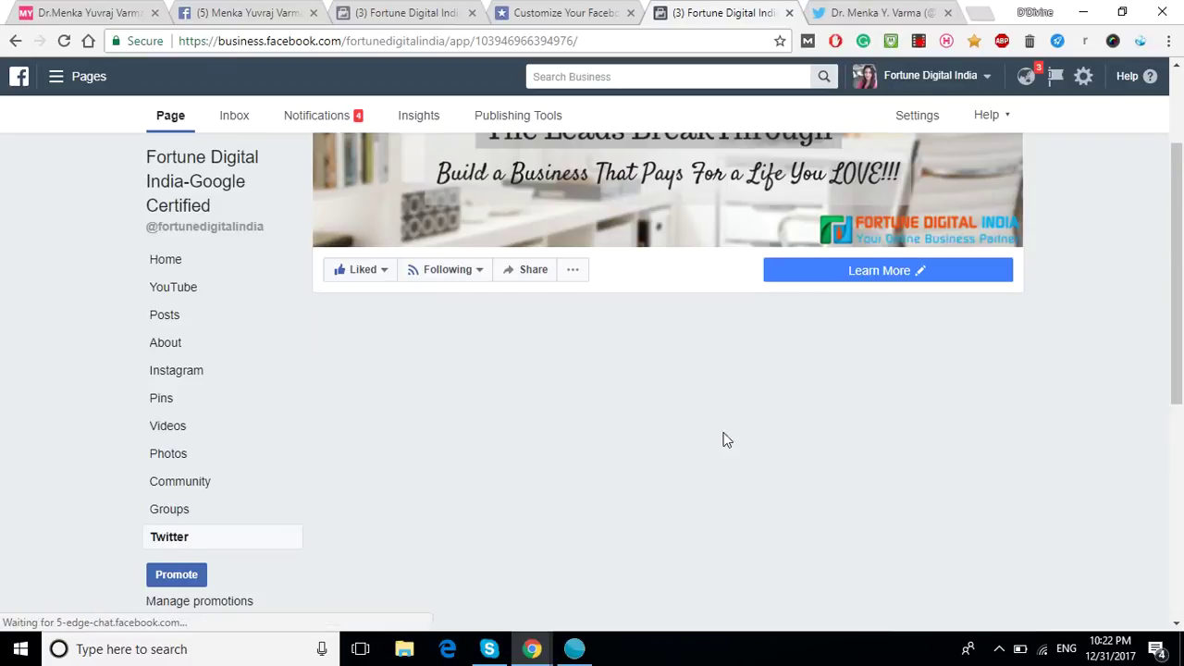
scroll(557, 210, down, 2)
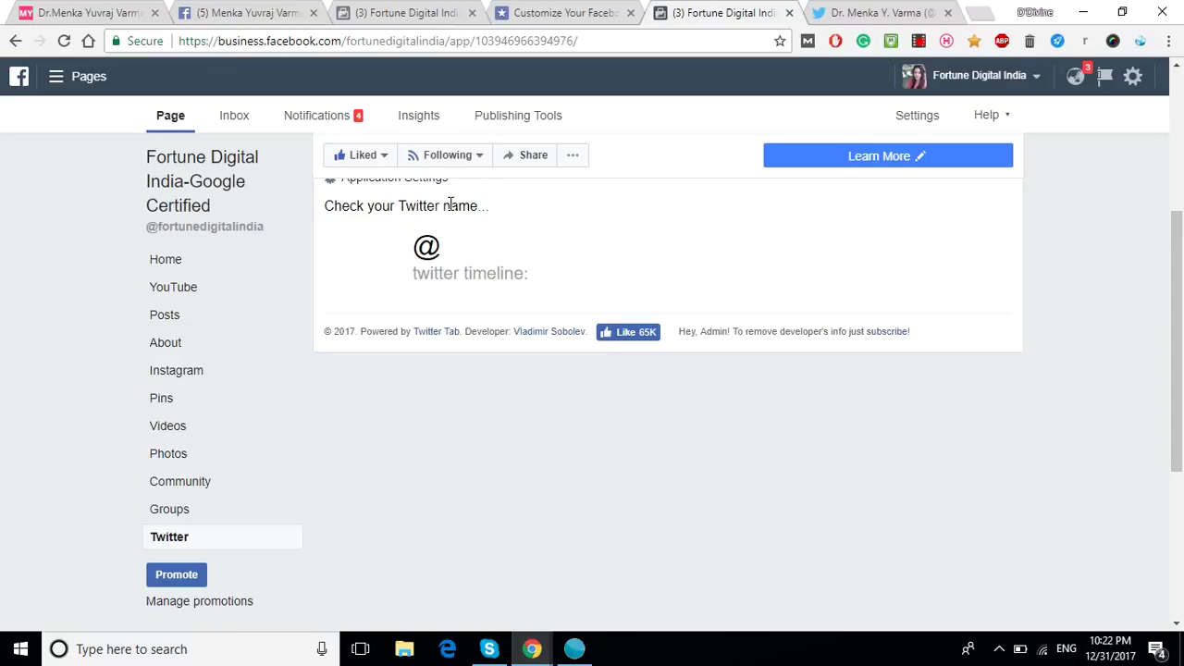
drag(1177, 343, 1176, 290)
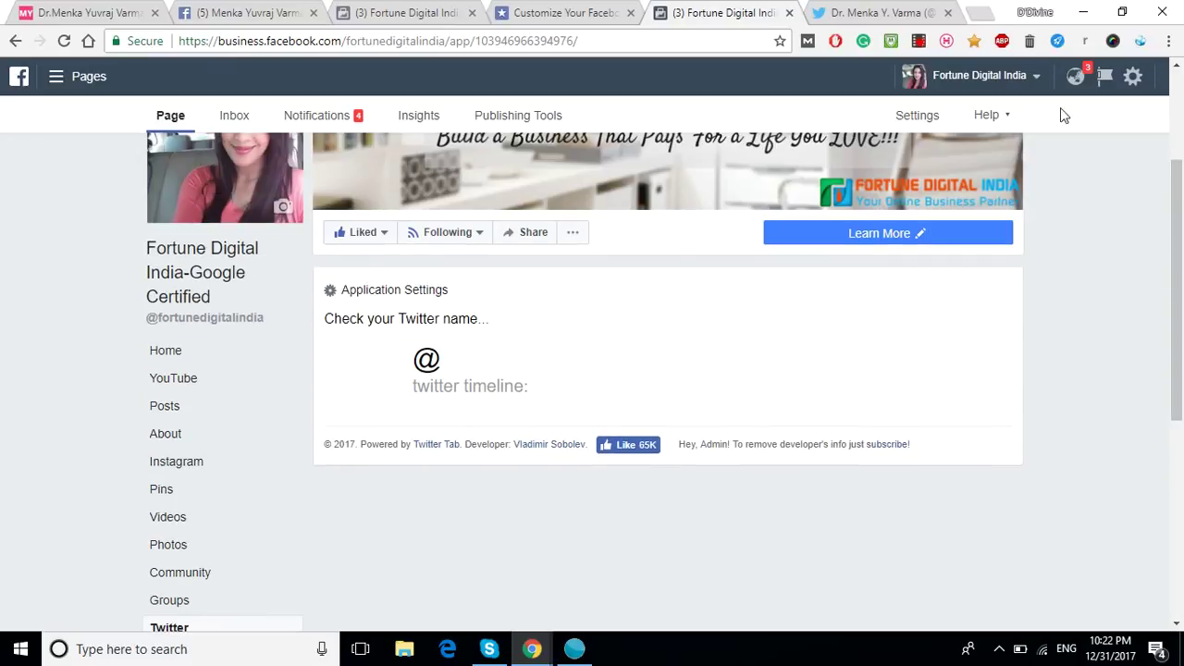
click(901, 11)
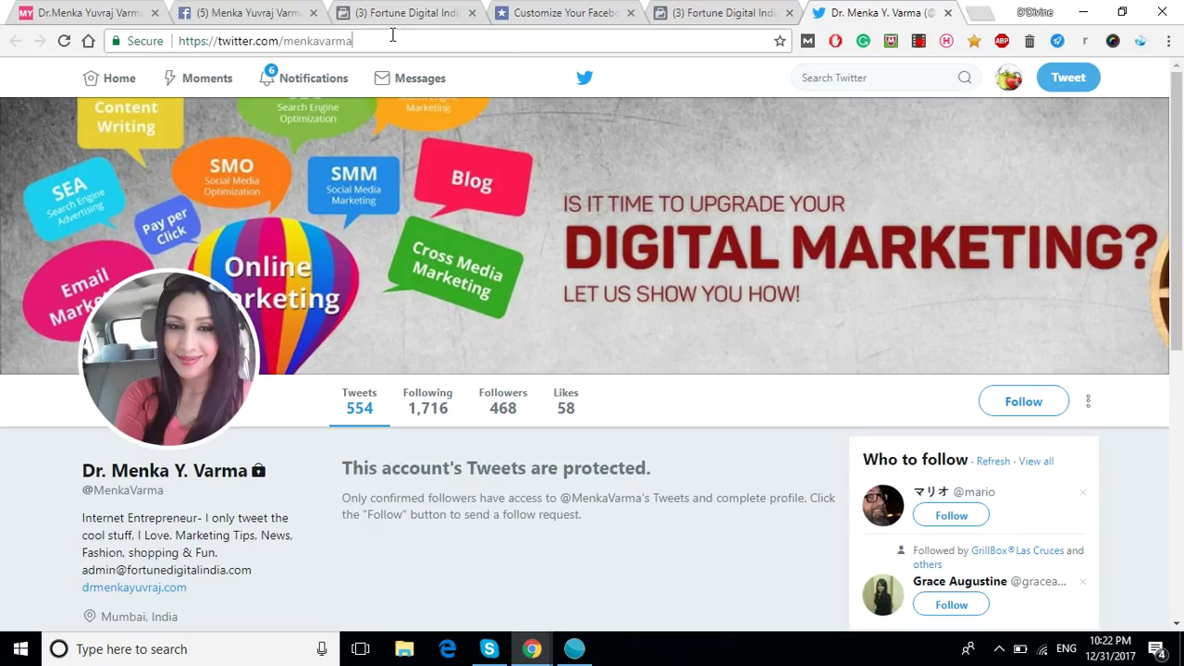
drag(397, 40, 291, 43)
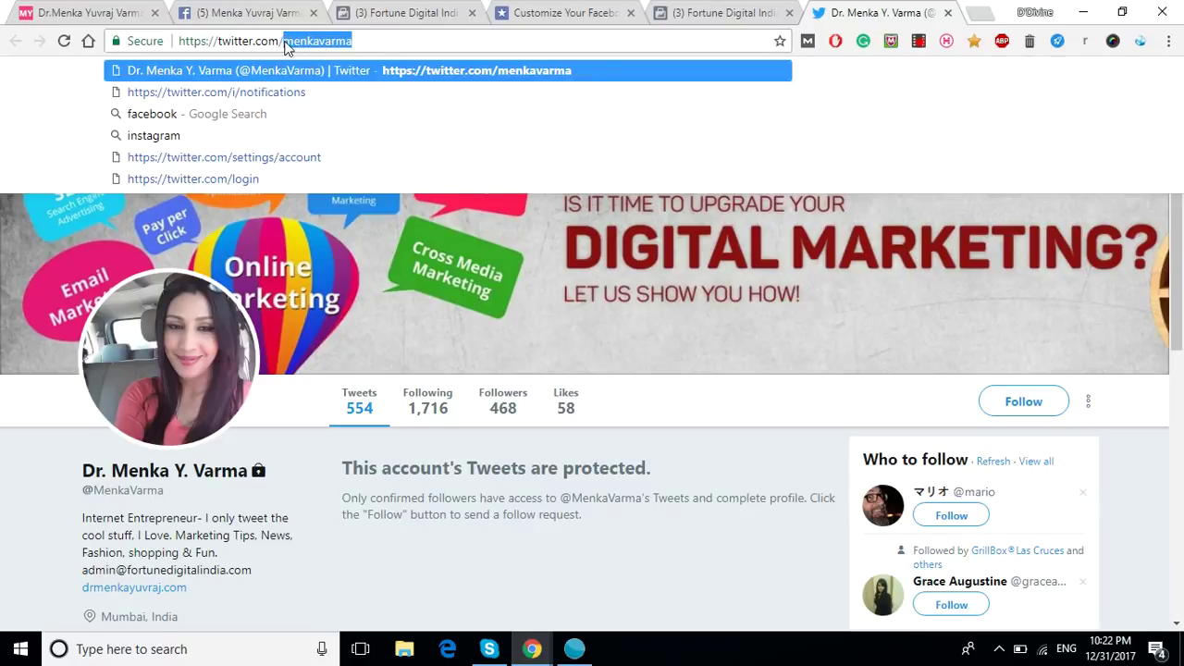
click(689, 9)
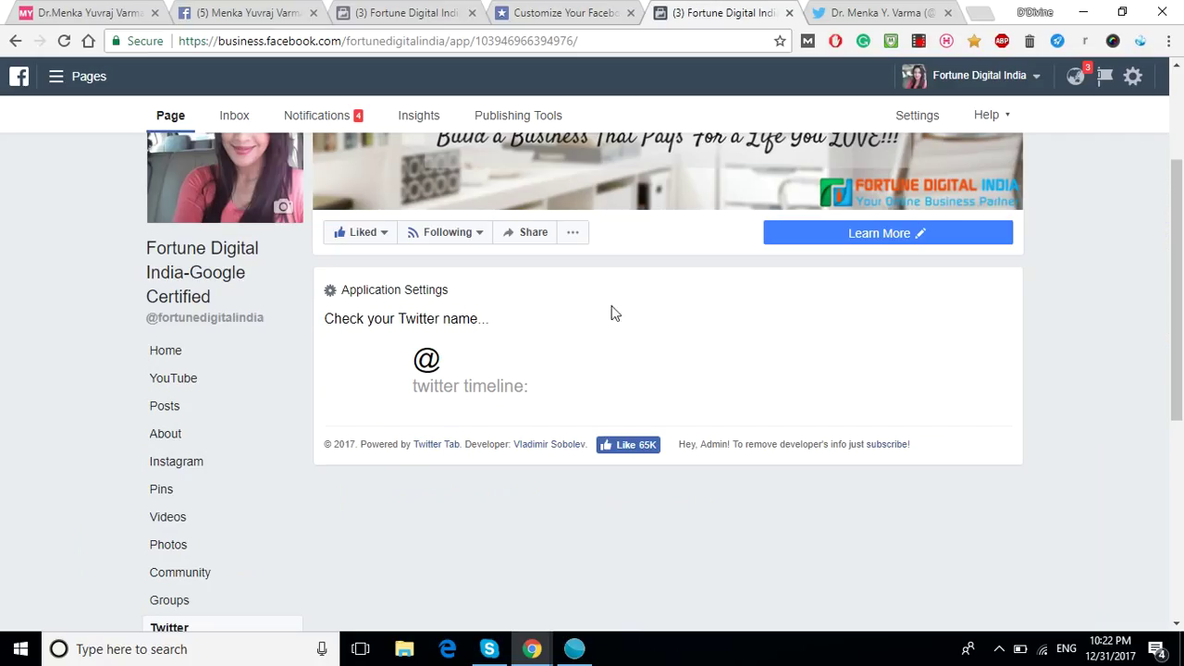
Step: In Twitter tab settings, enter account menkavarma and header image graphics > HAPPY NEW YEAR (2).png
click(405, 294)
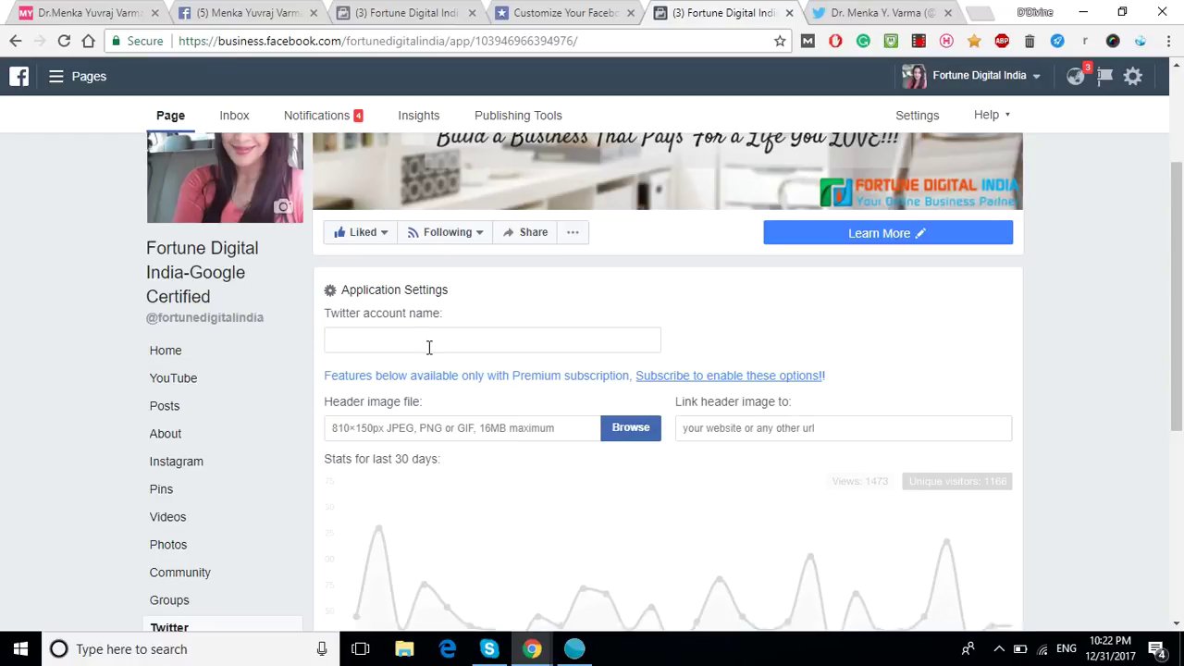
text(menkavarma)
click(628, 432)
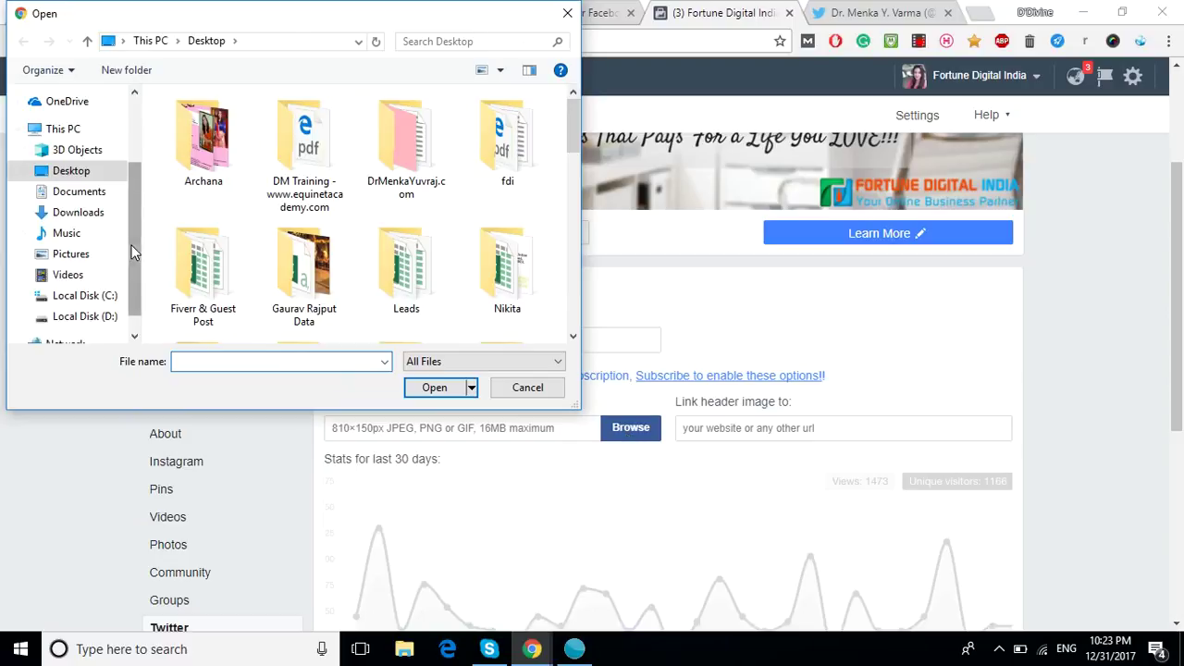
double_click(399, 162)
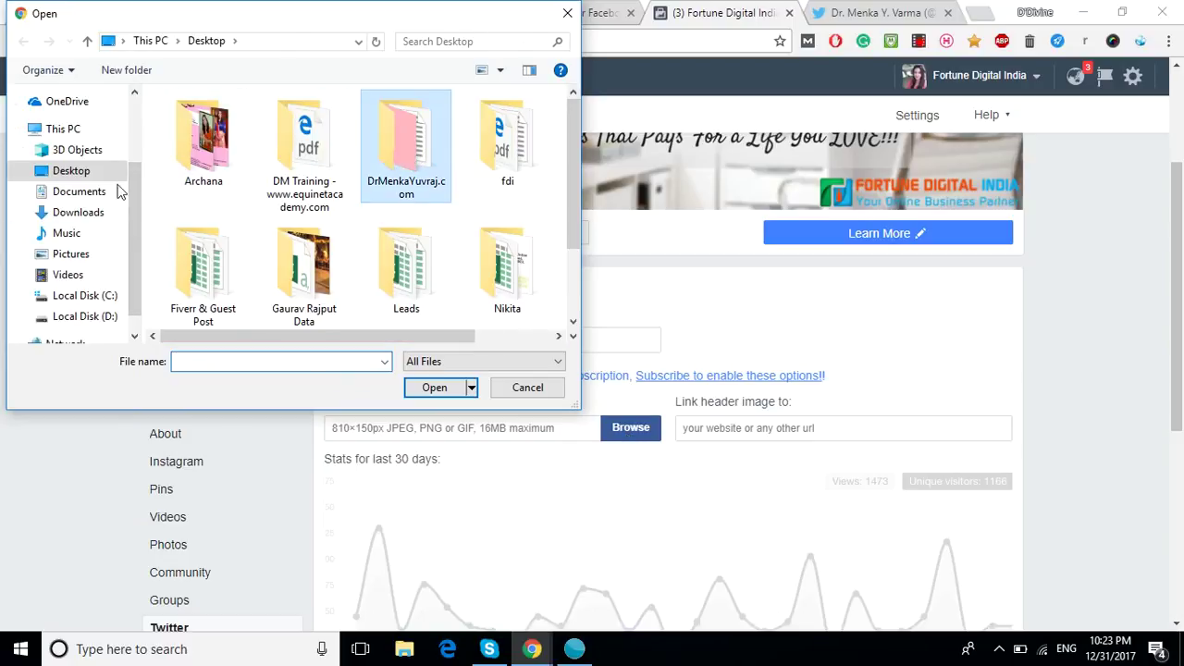
double_click(389, 139)
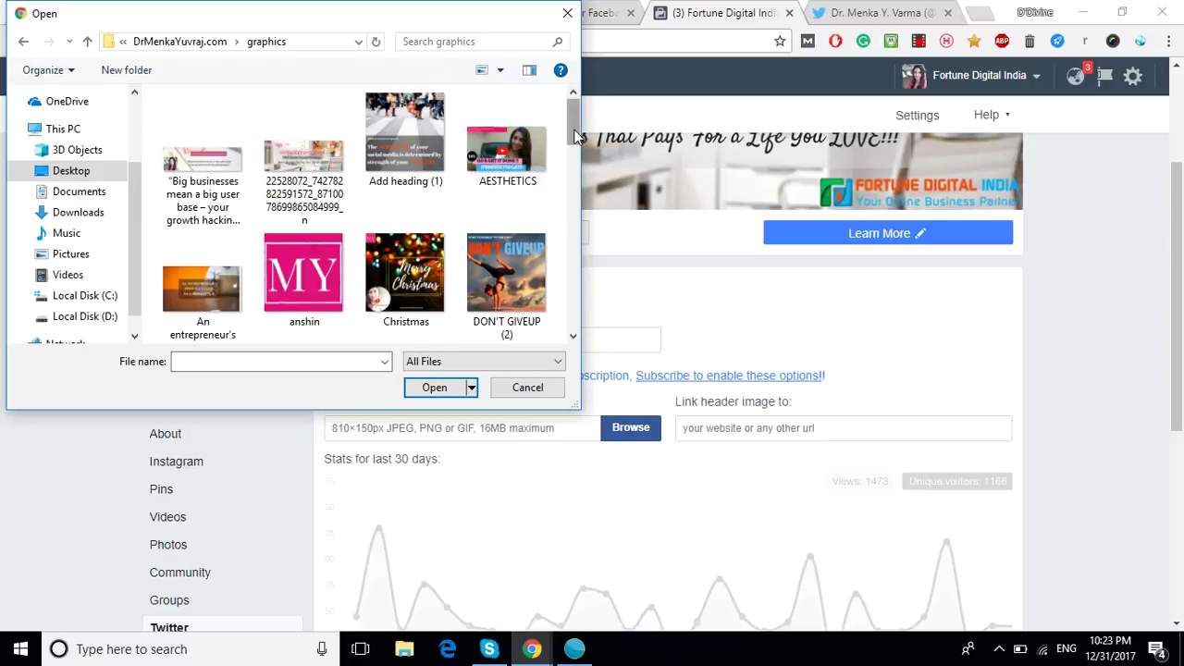
drag(572, 112, 564, 229)
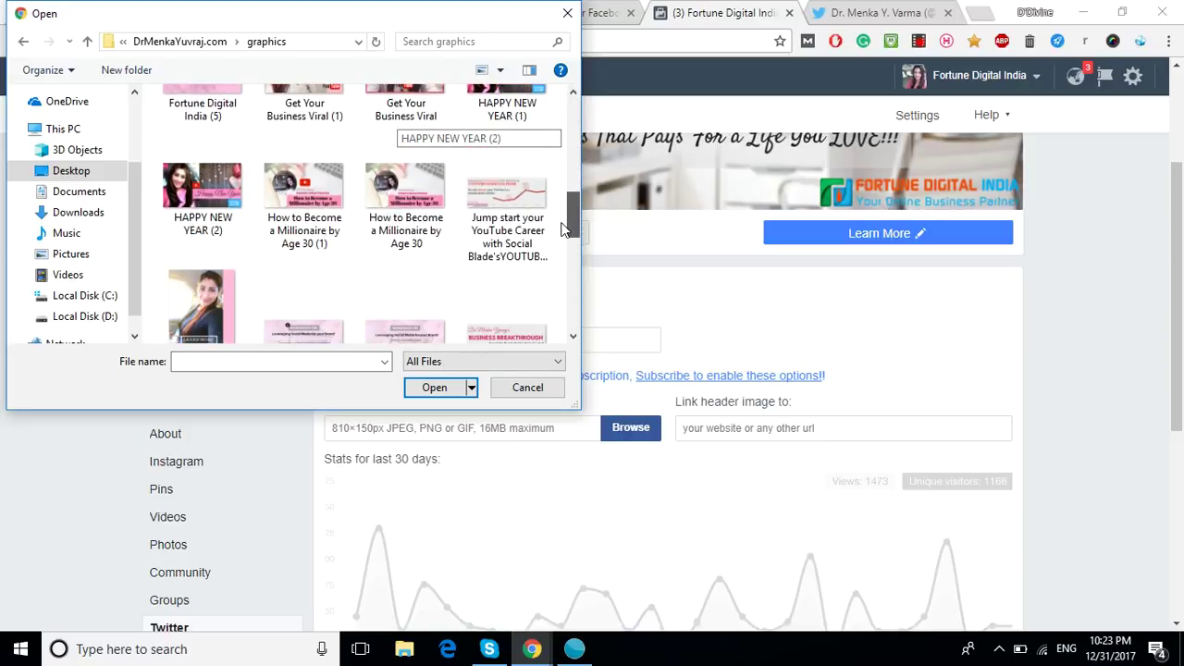
click(185, 196)
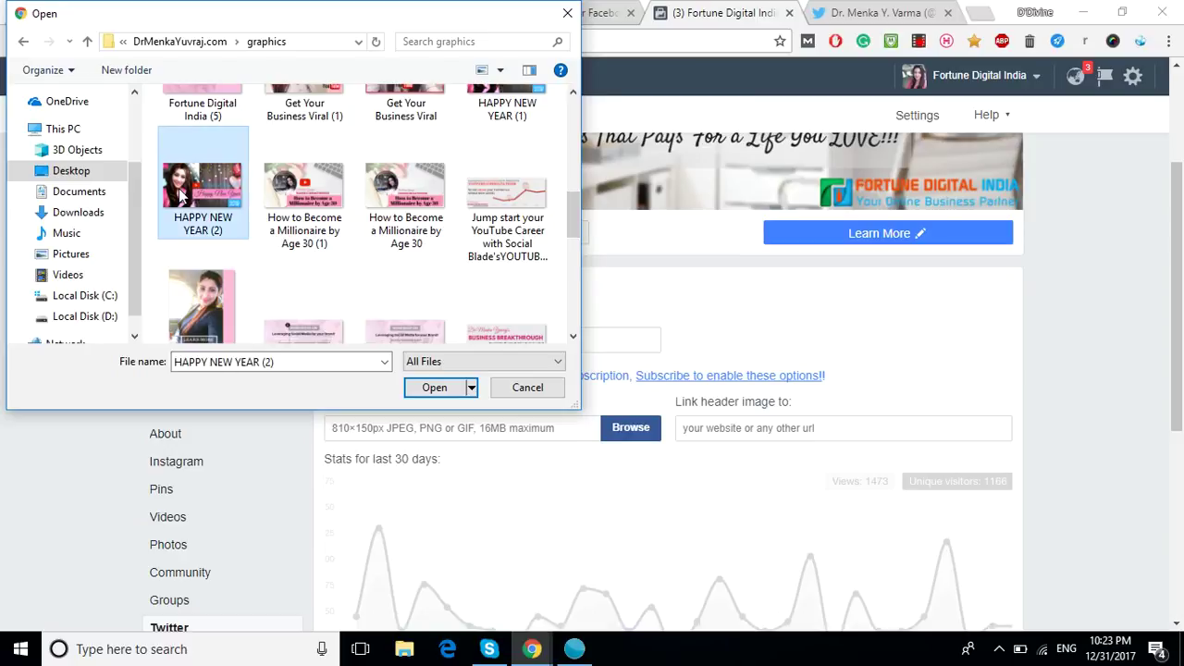
click(440, 394)
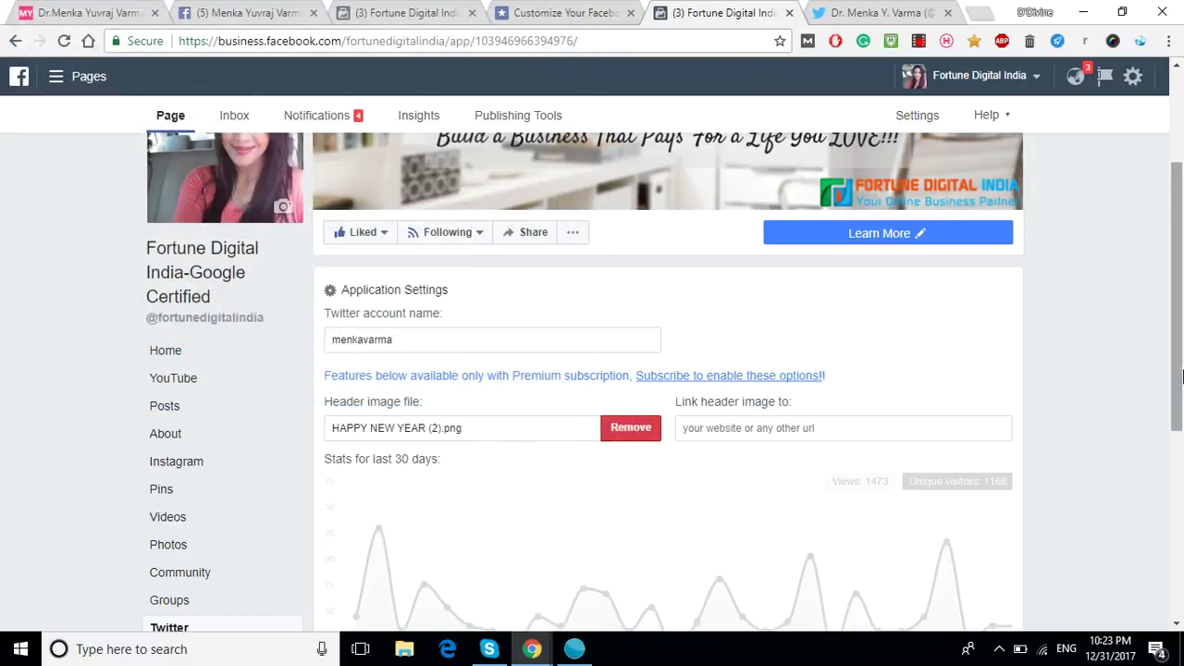
drag(1181, 317, 1175, 387)
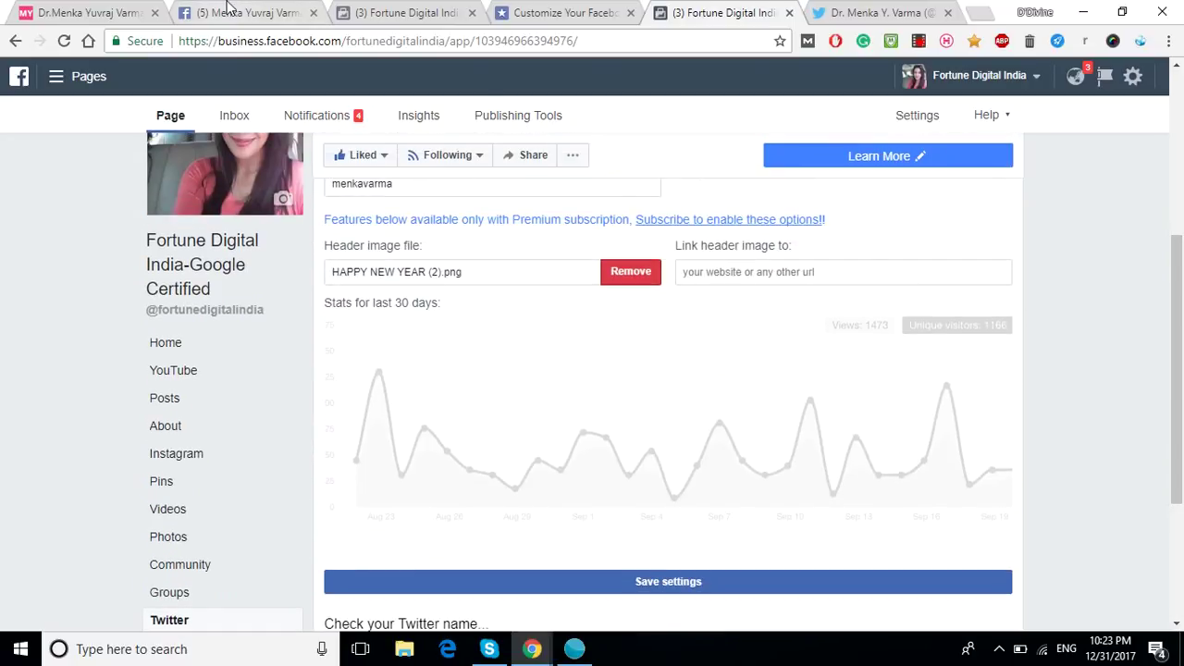
click(92, 12)
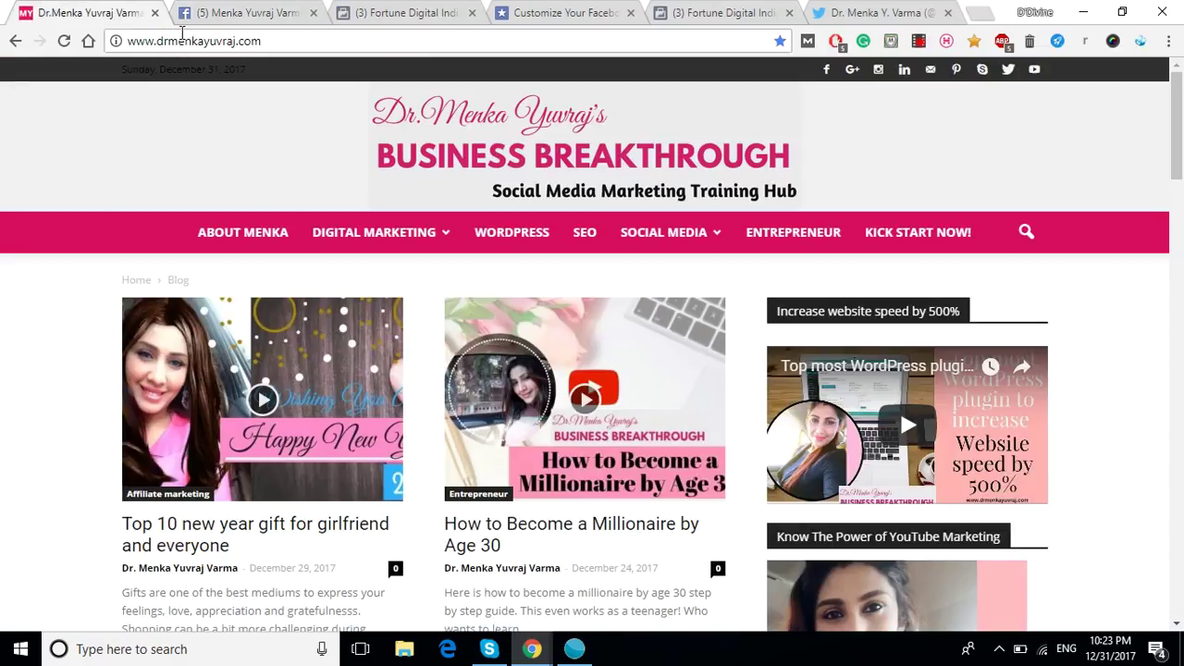
click(182, 39)
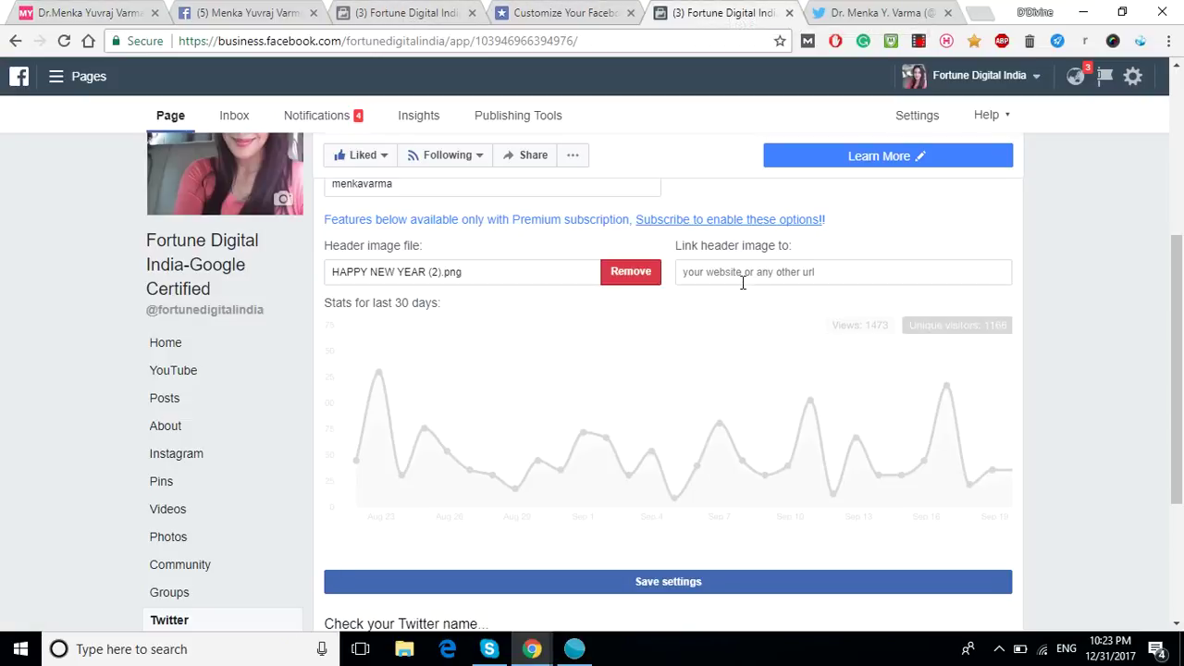
text(http://www.drmenkayuvraj.com/)
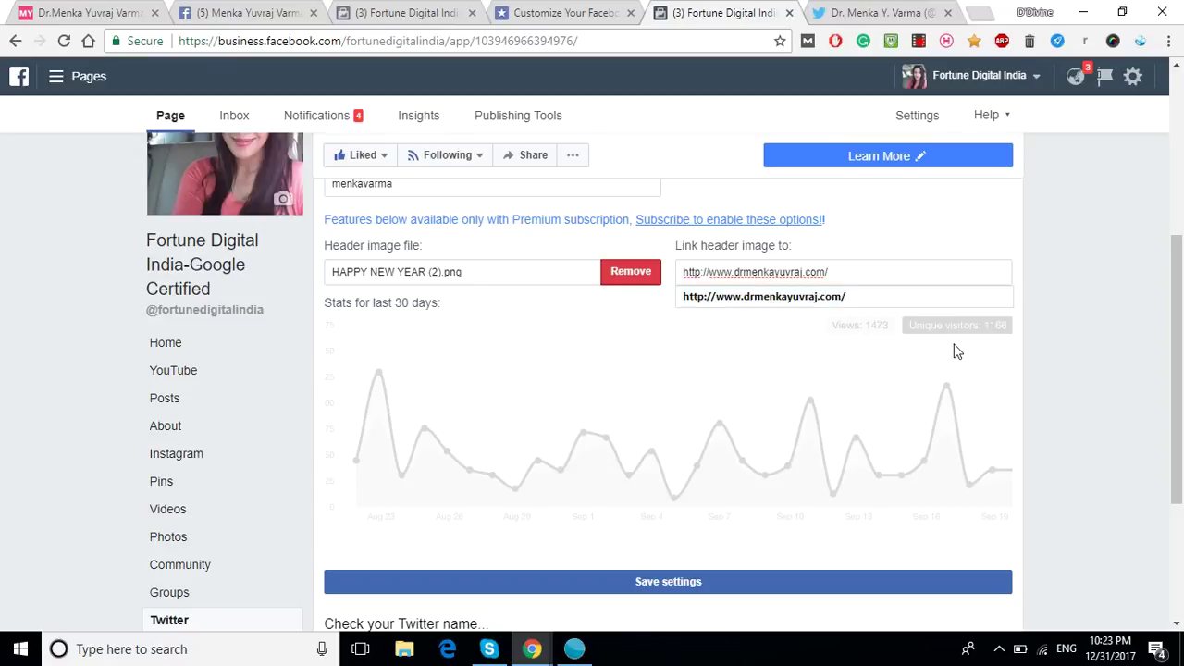
click(809, 297)
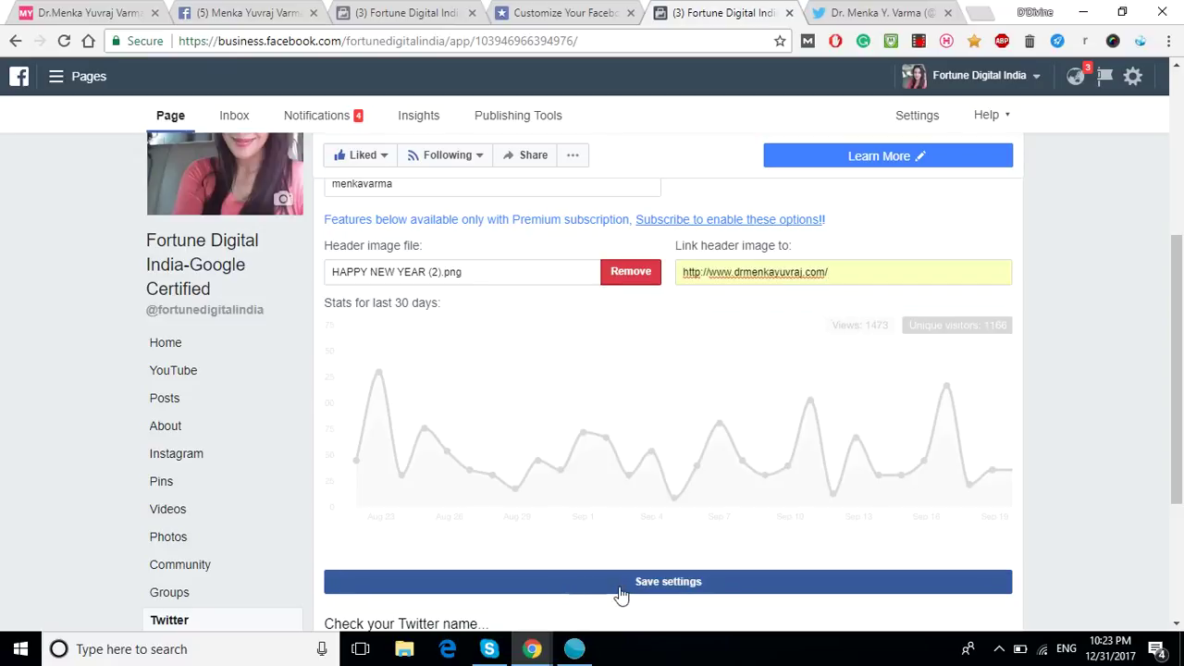
click(686, 573)
click(686, 575)
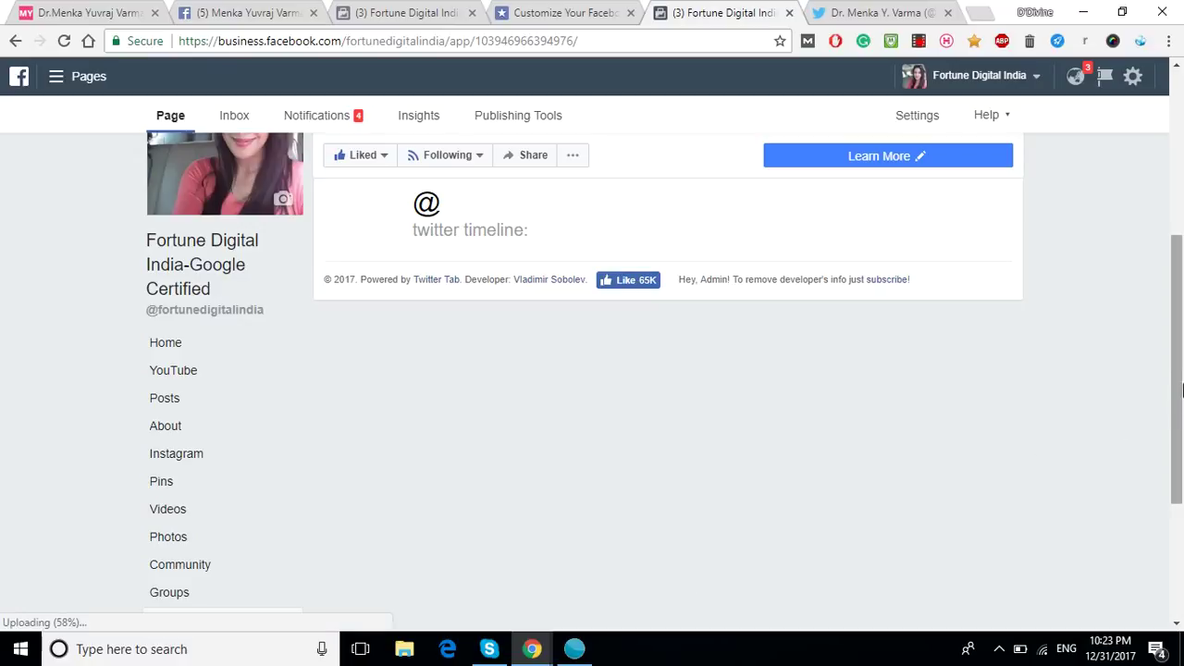
mouse_move(1179, 379)
mouse_down()
mouse_move(1180, 305)
mouse_move(1182, 320)
mouse_up()
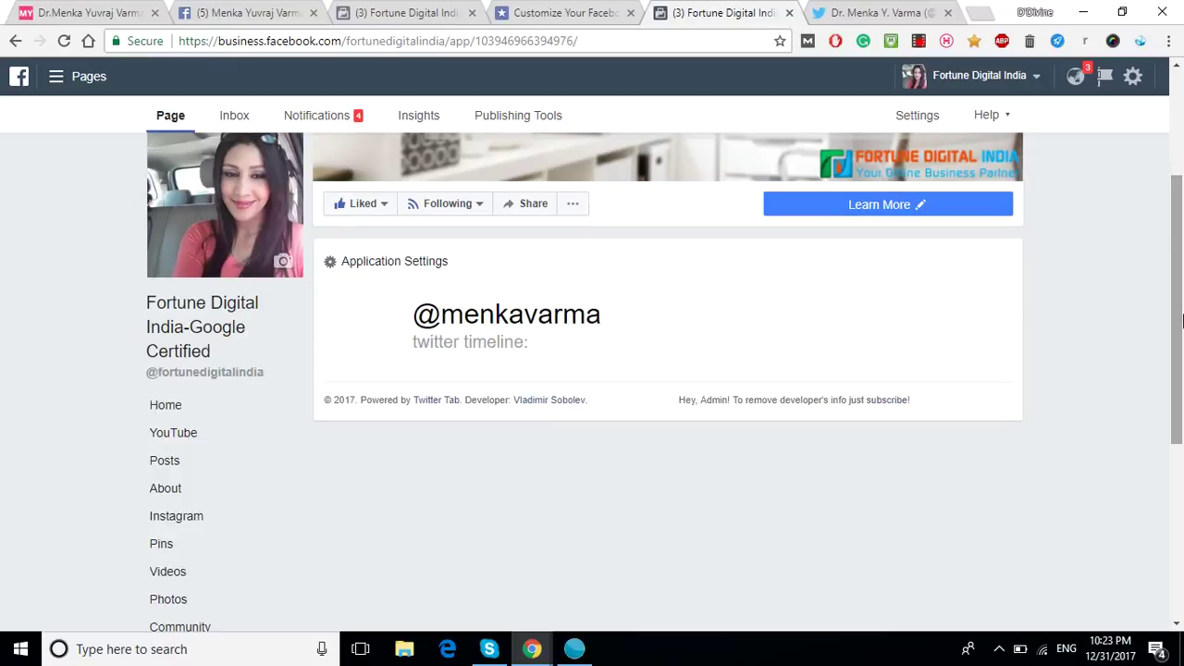
drag(1182, 320, 1182, 368)
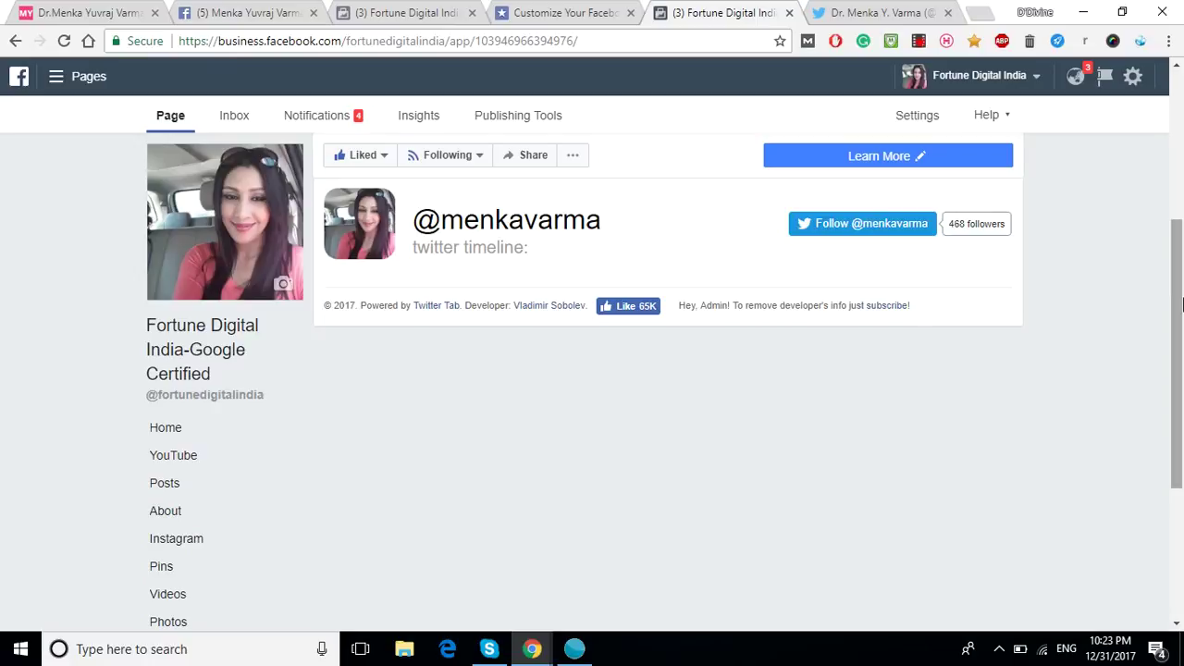
drag(1182, 306, 1182, 318)
click(199, 444)
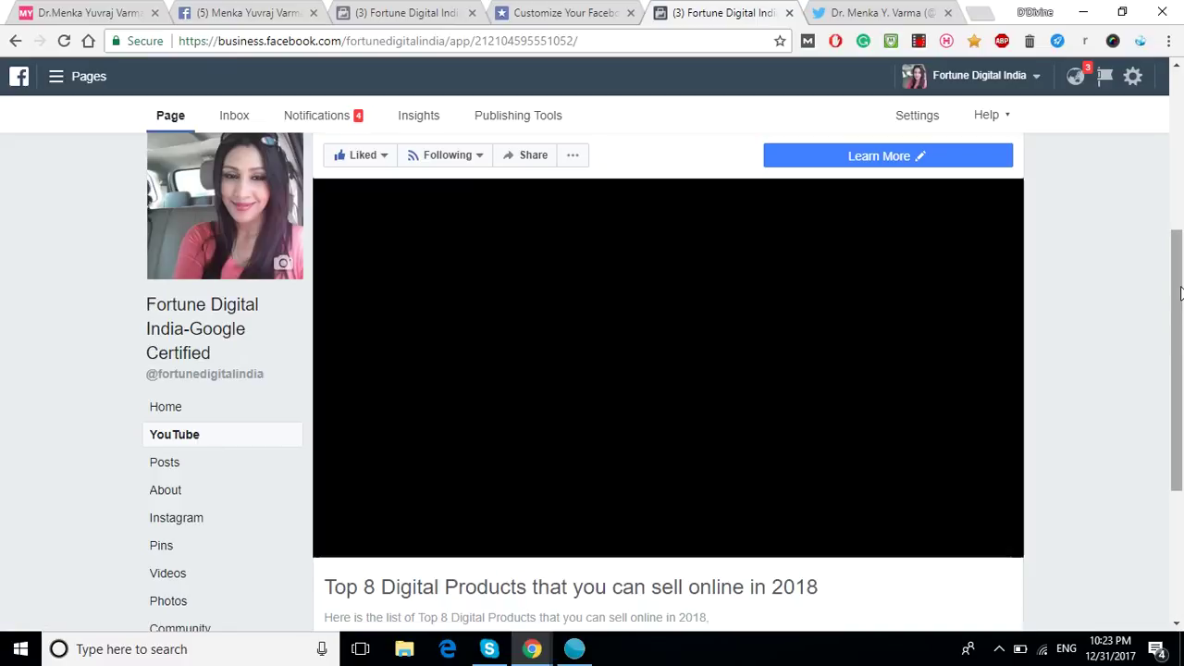
Step: Scroll the page's YouTube video grid (83 subscribers) and open one video in a new browser tab
drag(1179, 292, 1182, 511)
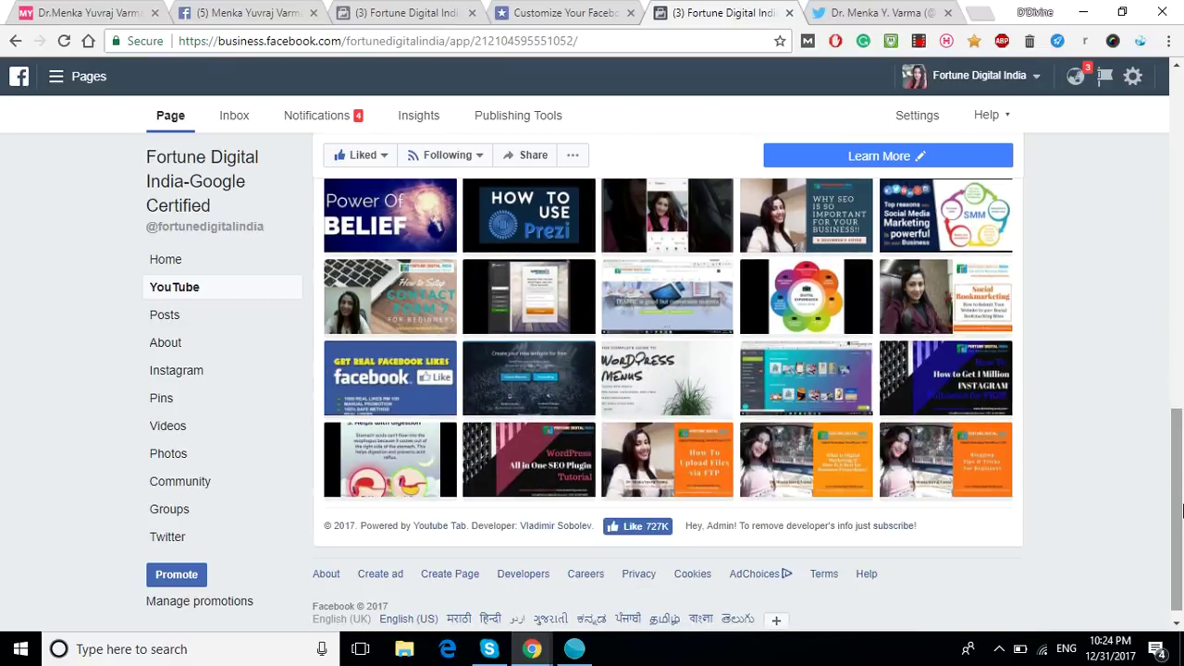
scroll(1178, 424, up, 3)
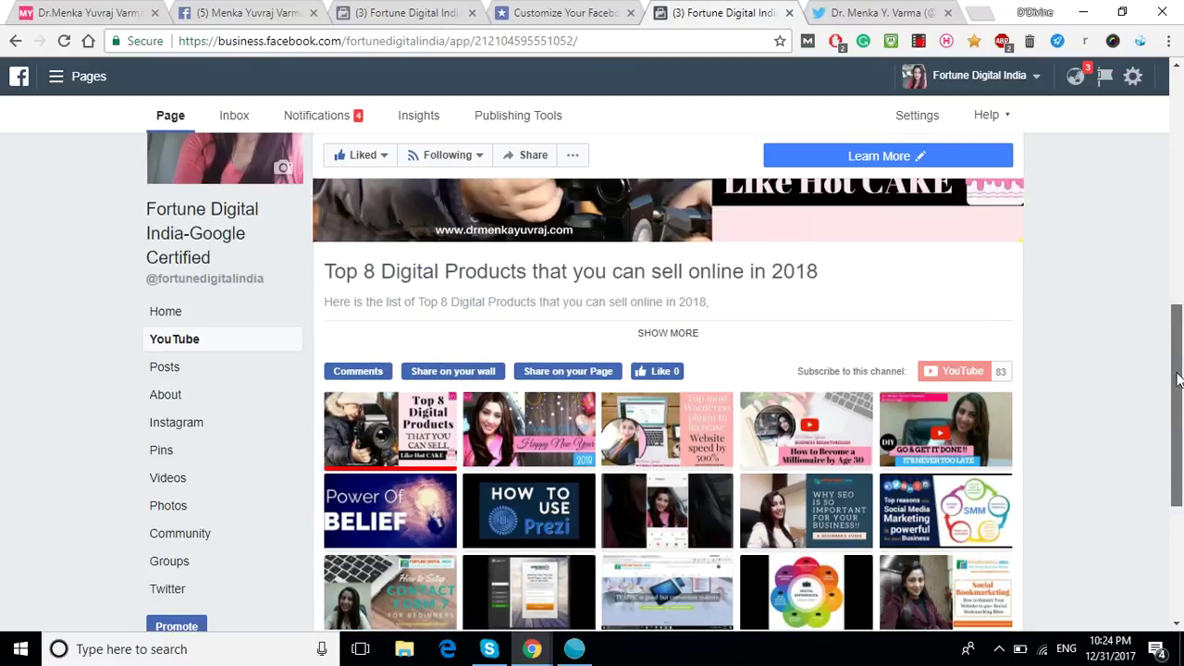
drag(1176, 418, 1180, 359)
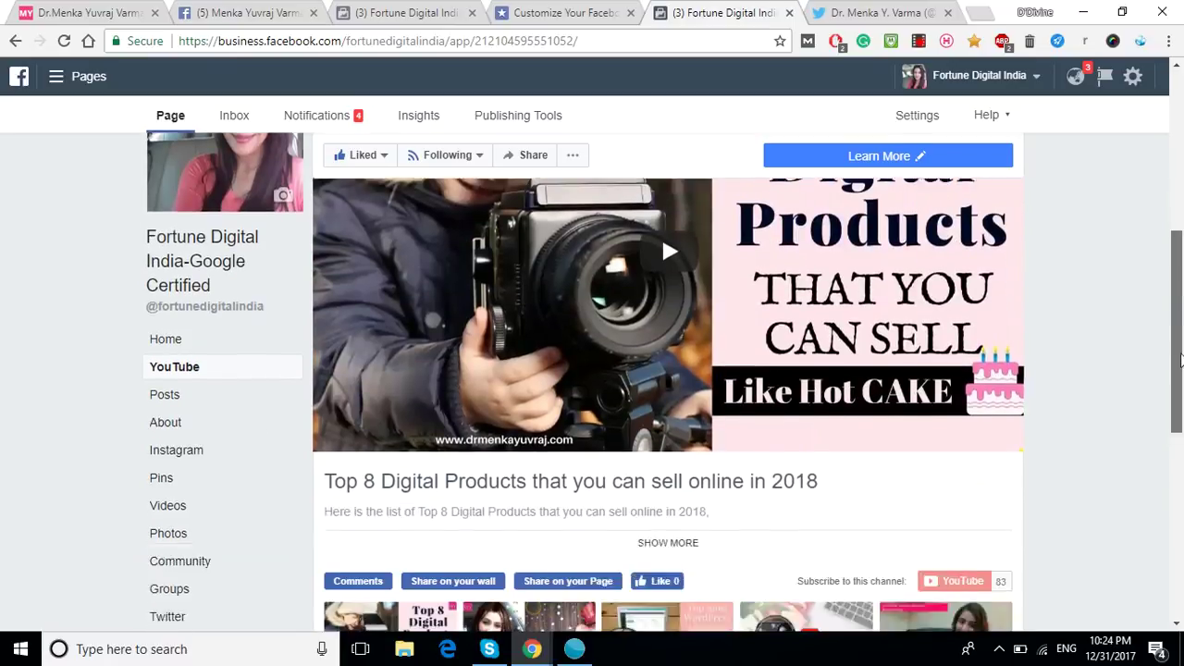
scroll(1180, 358, down, 3)
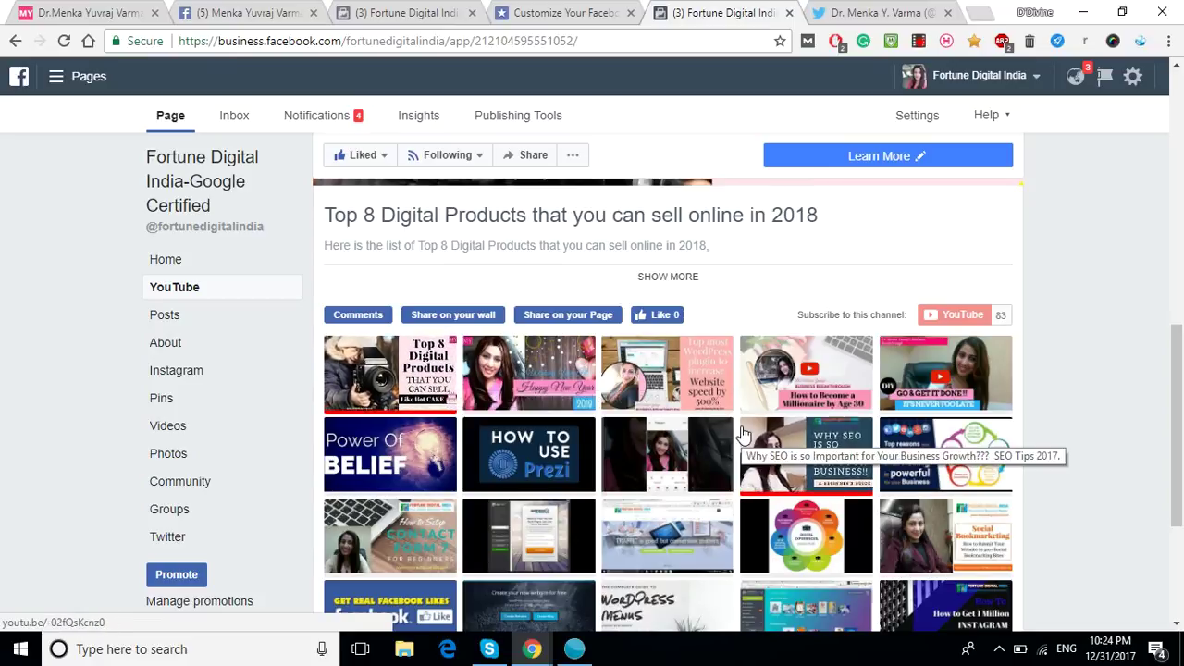
right_click(393, 353)
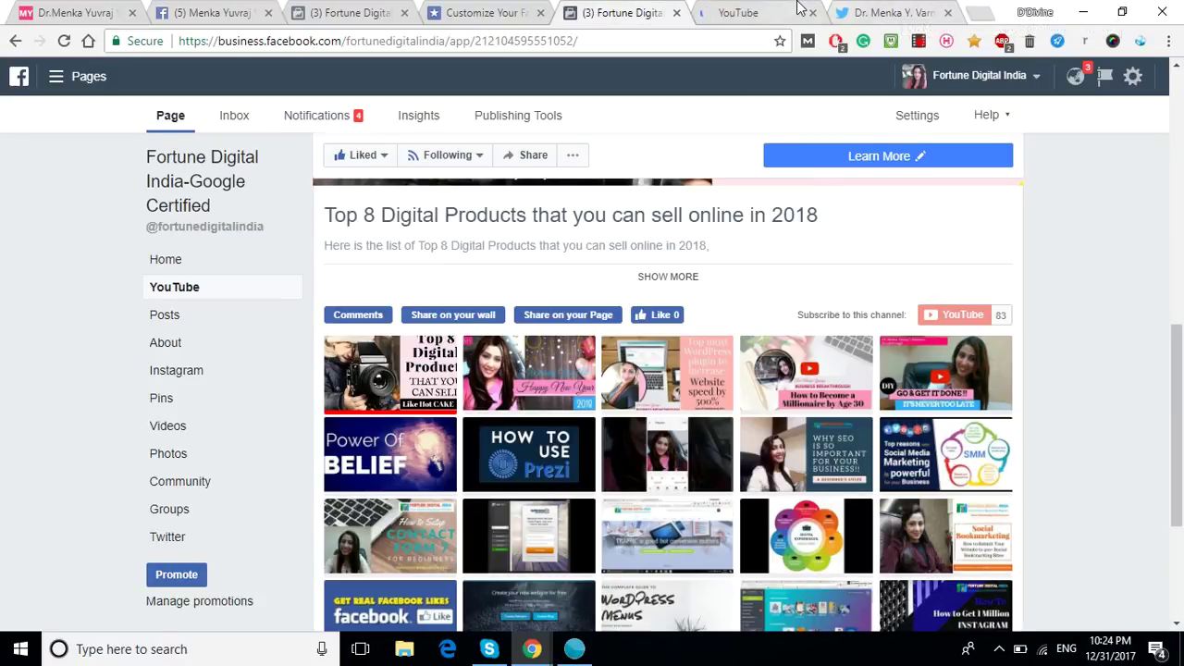
key(ctrl+Tab)
Step: Glance at the opened YouTube video, close its tab, and return to the 'Top 8 Digital Products' YouTube tab
click(644, 10)
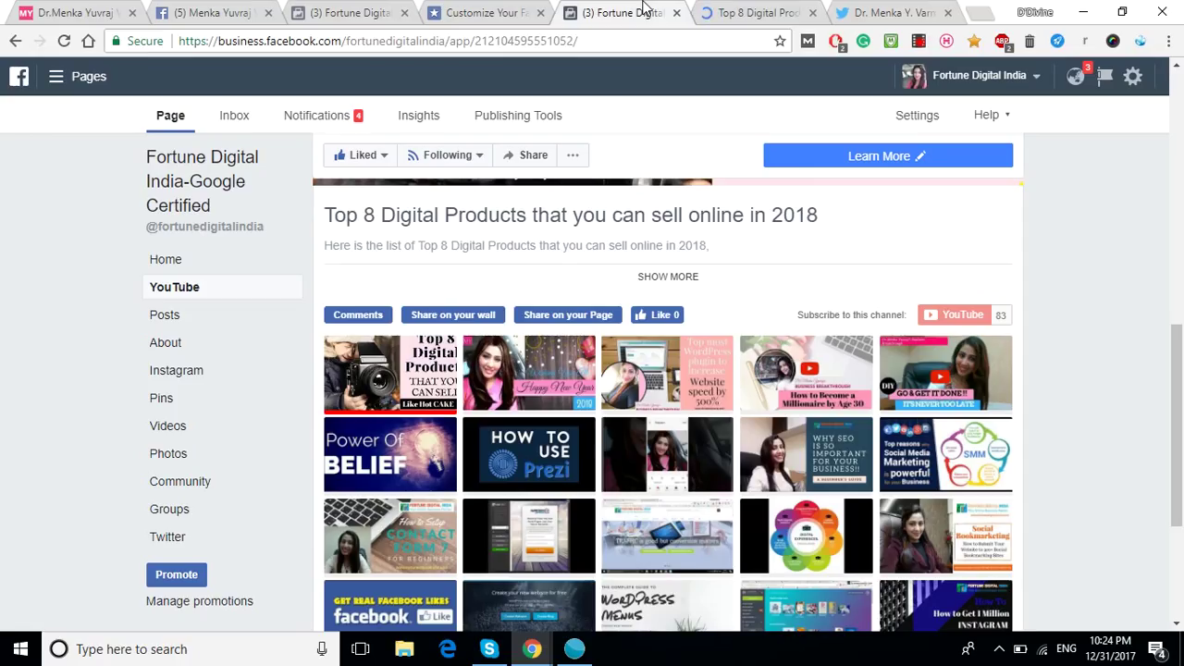
click(768, 9)
click(638, 9)
click(810, 14)
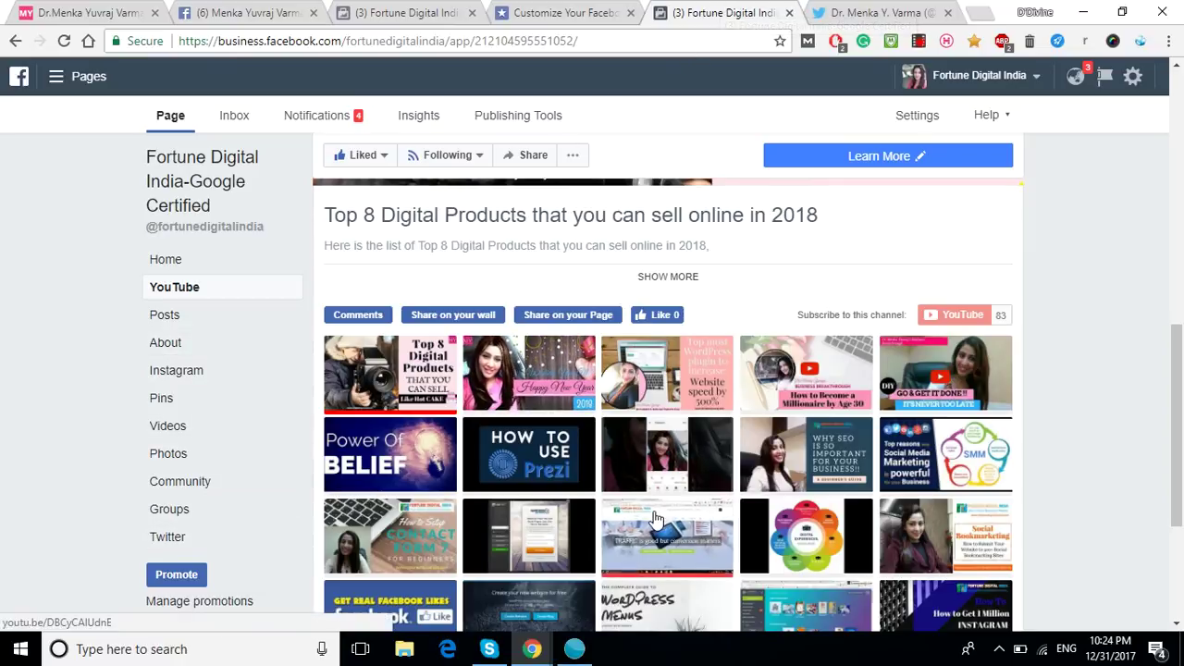
click(918, 42)
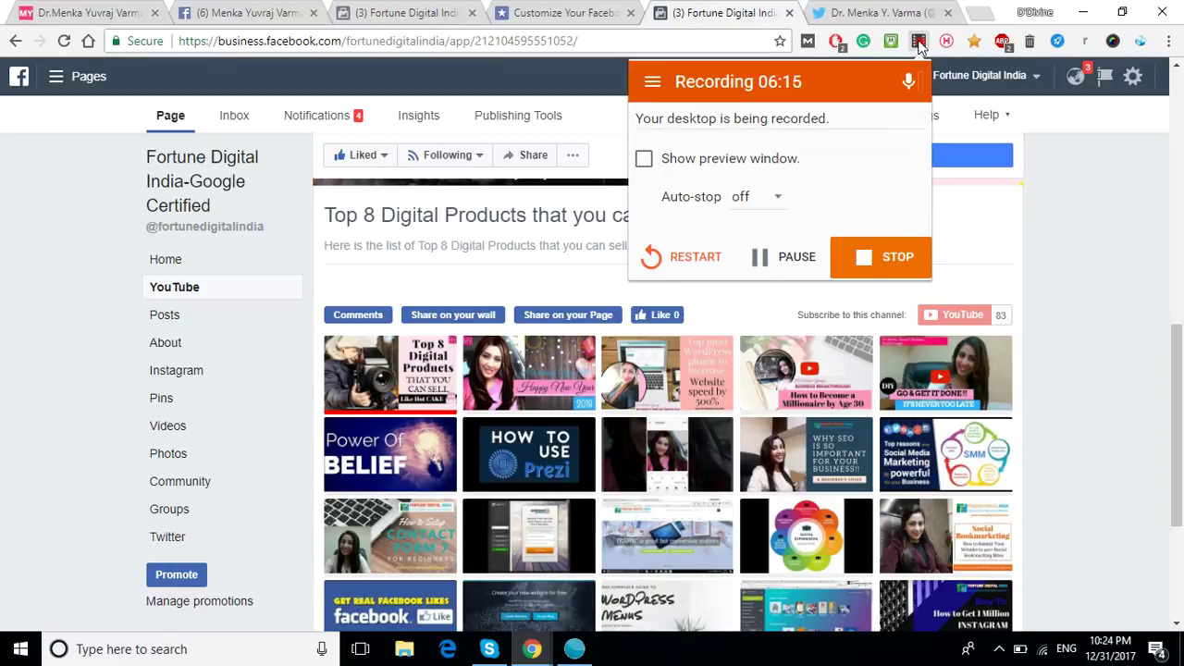